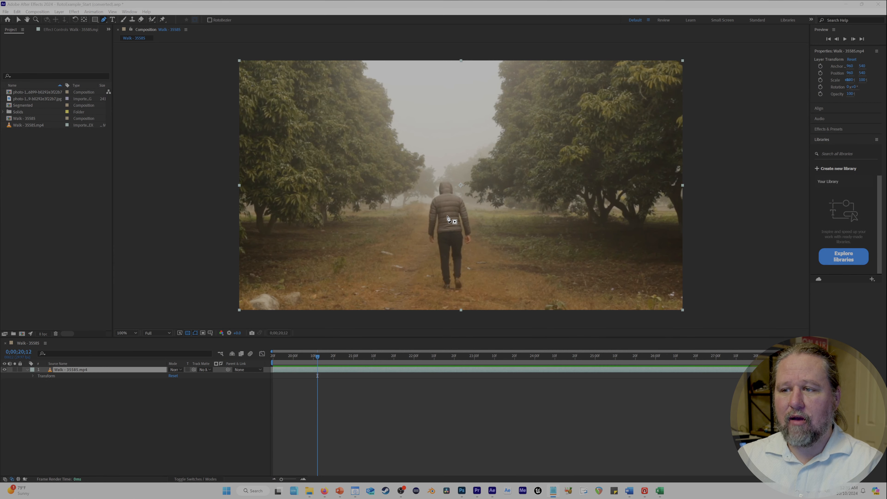
- Examine the walking man up close at 800% magnification, focusing on the outer edge of his left jacket sleeve
{"action": "scroll", "coordinate": [446, 223], "scroll_direction": "up", "scroll_amount": 1}
{"action": "scroll", "coordinate": [448, 218], "scroll_direction": "down", "scroll_amount": 1}
{"action": "scroll", "coordinate": [447, 219], "scroll_direction": "up", "scroll_amount": 1}
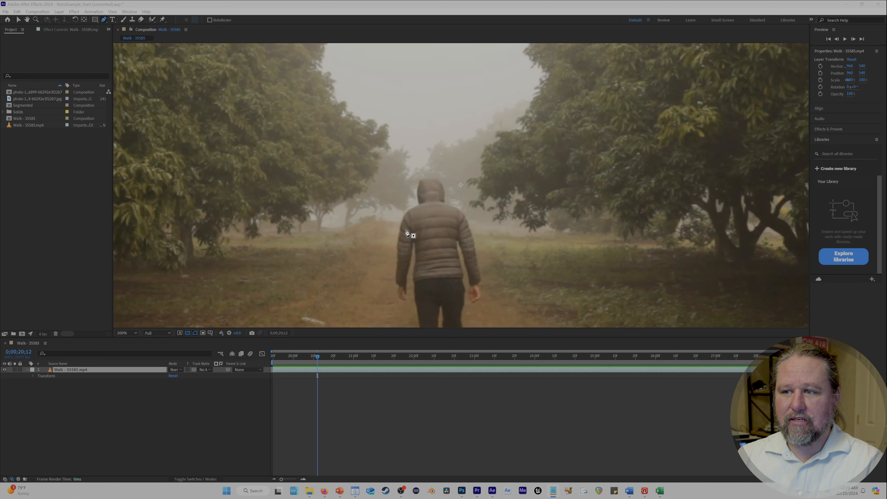
{"action": "left_click", "coordinate": [364, 163]}
{"action": "key", "text": "space"}
{"action": "key", "text": "ctrl+z"}
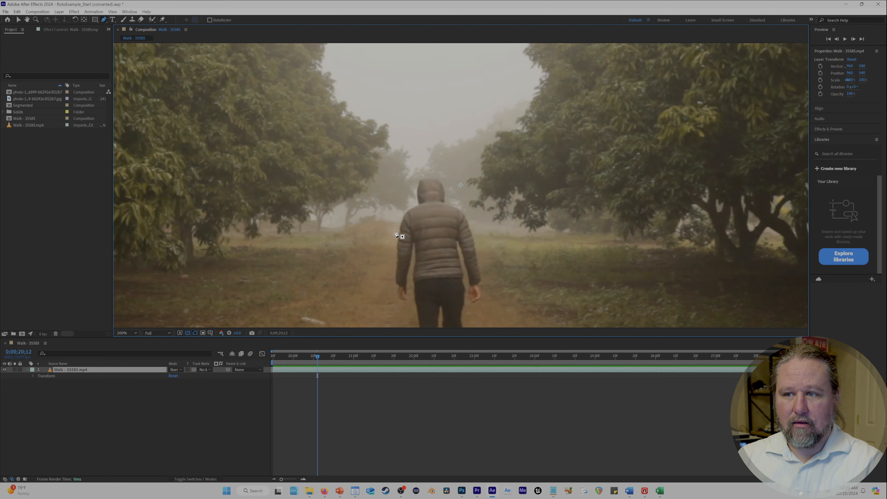
{"action": "left_click_drag", "start_coordinate": [440, 291], "coordinate": [410, 193]}
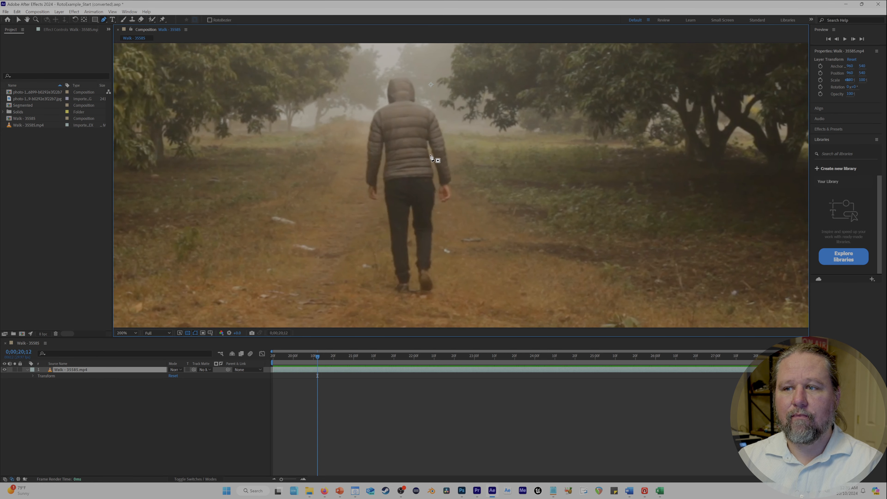
{"action": "key", "text": "period"}
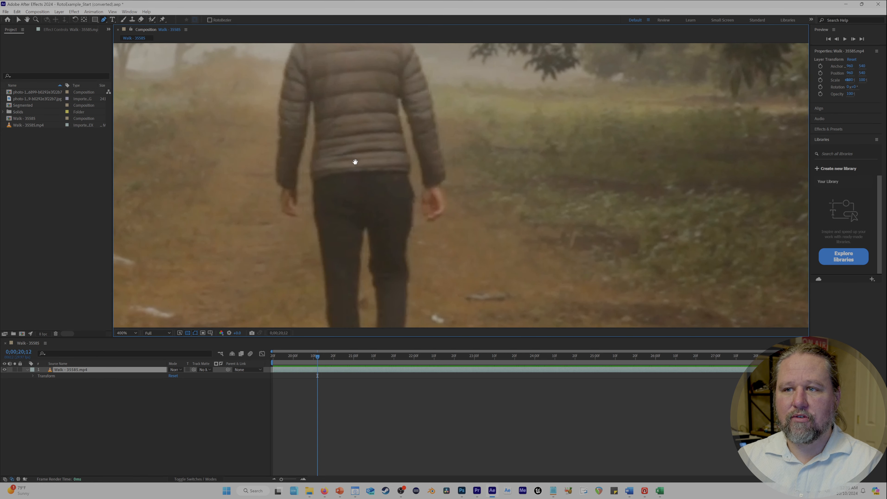
{"action": "left_click_drag", "start_coordinate": [342, 153], "coordinate": [402, 184]}
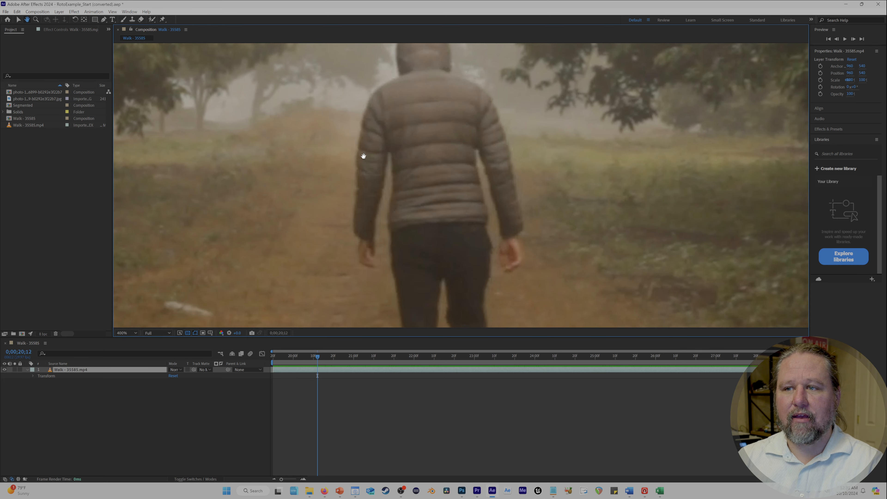
{"action": "key", "text": "period"}
{"action": "left_click_drag", "start_coordinate": [366, 158], "coordinate": [550, 147]}
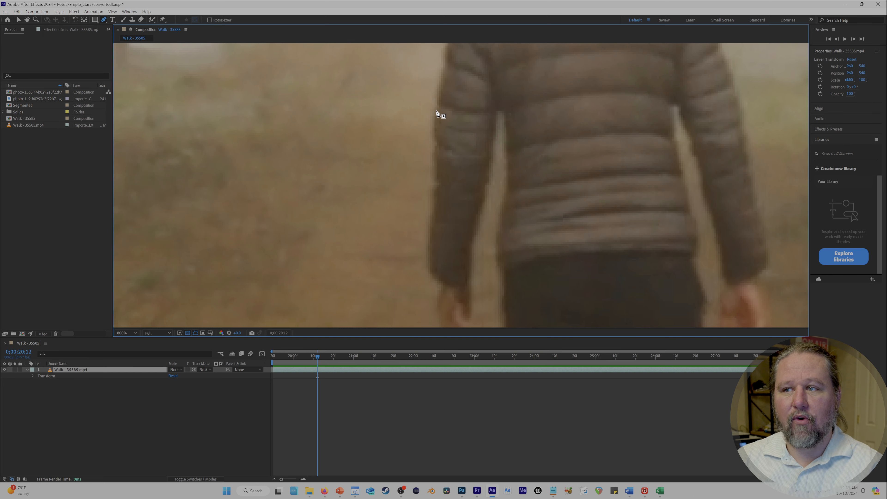
{"action": "left_click", "coordinate": [459, 210]}
{"action": "left_click", "coordinate": [452, 268]}
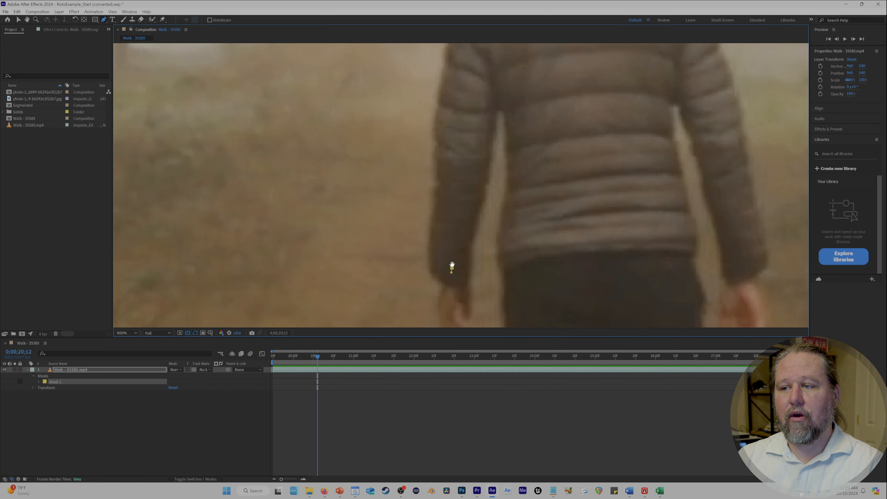
{"action": "key", "text": "h"}
{"action": "key", "text": "Delete"}
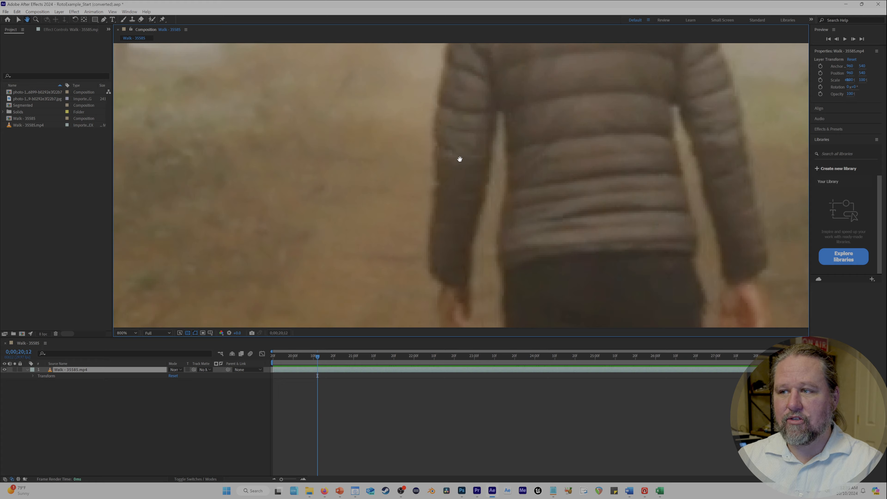
- Start a straight-segment Pen tool mask on the Walk clip, tracing the man's left shoe from the sole up to the ankle
{"action": "left_click_drag", "start_coordinate": [459, 158], "coordinate": [469, 92]}
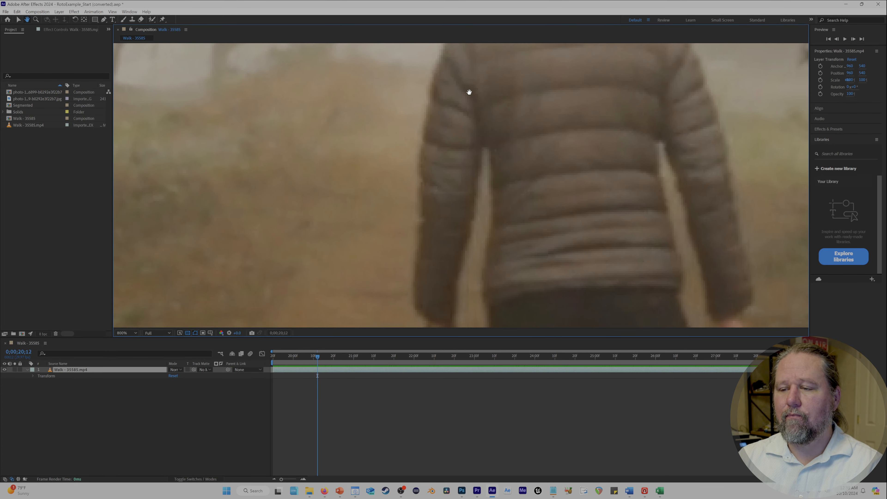
{"action": "key", "text": "g"}
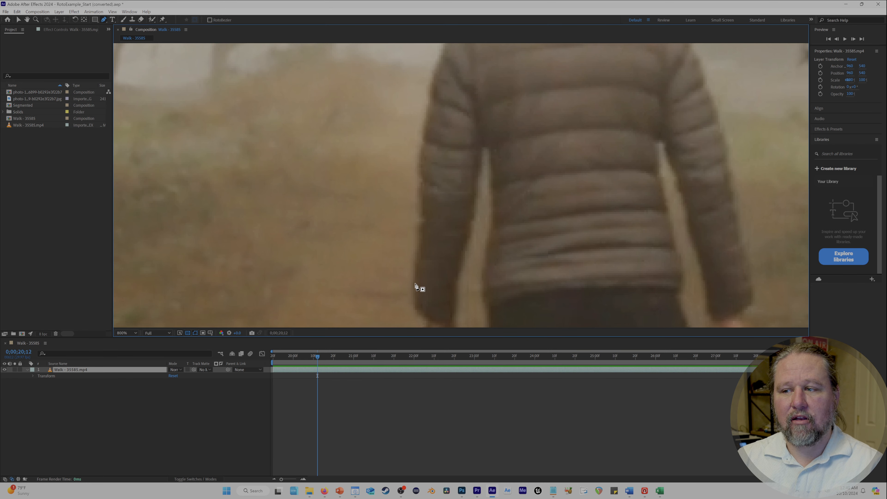
{"action": "key", "text": "space"}
{"action": "left_click_drag", "start_coordinate": [433, 252], "coordinate": [435, 158]}
{"action": "mouse_move", "coordinate": [487, 255]}
{"action": "left_mouse_down"}
{"action": "mouse_move", "coordinate": [430, 201]}
{"action": "mouse_move", "coordinate": [469, 137]}
{"action": "left_mouse_up"}
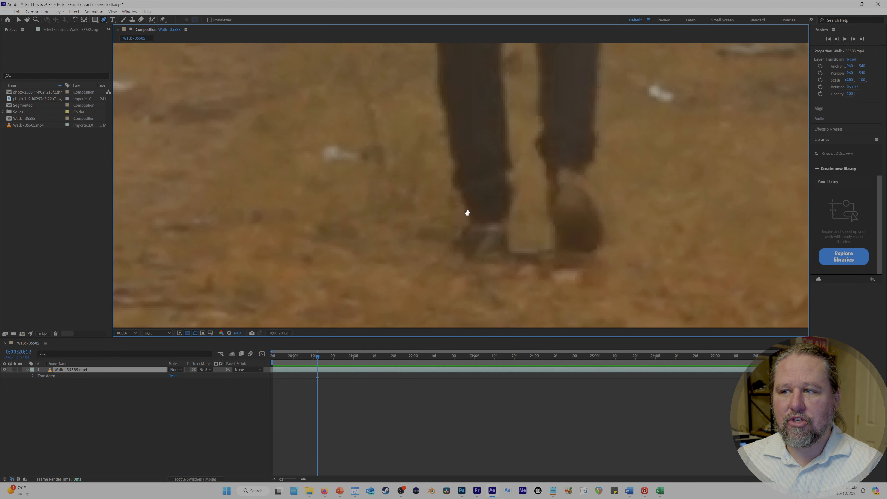
{"action": "scroll", "coordinate": [462, 201], "scroll_direction": "up", "scroll_amount": 2}
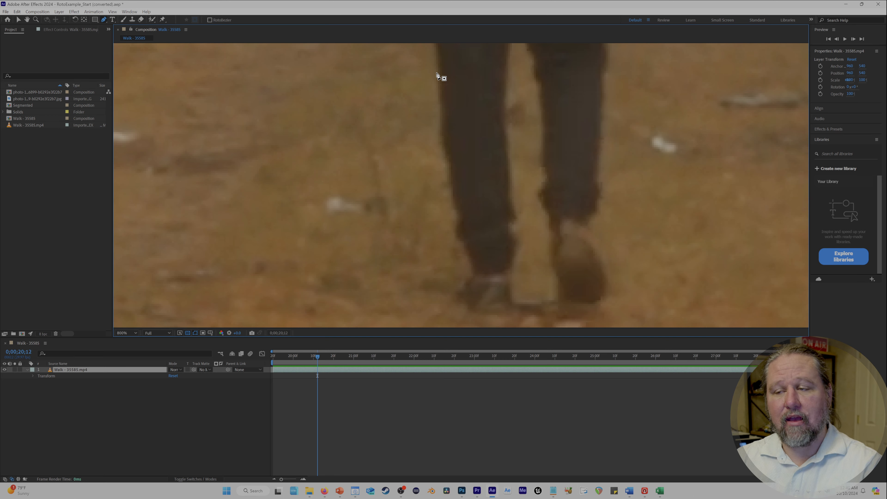
{"action": "scroll", "coordinate": [483, 159], "scroll_direction": "down", "scroll_amount": 3}
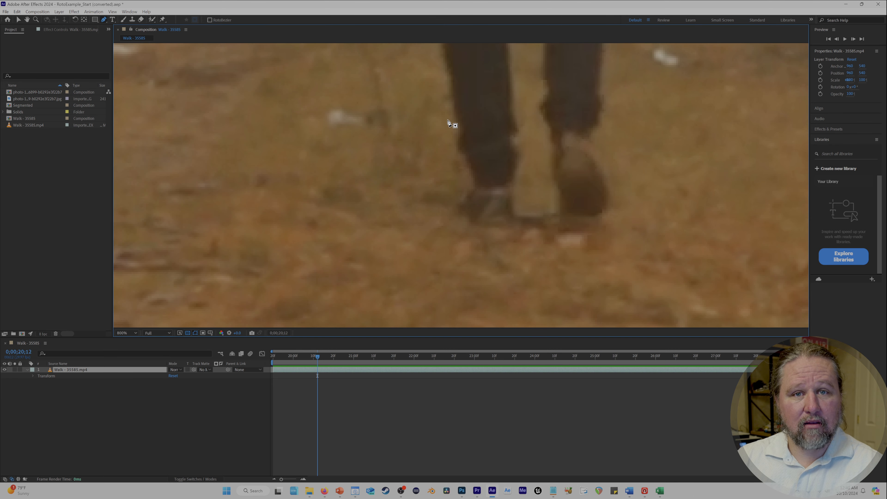
{"action": "left_click", "coordinate": [509, 226]}
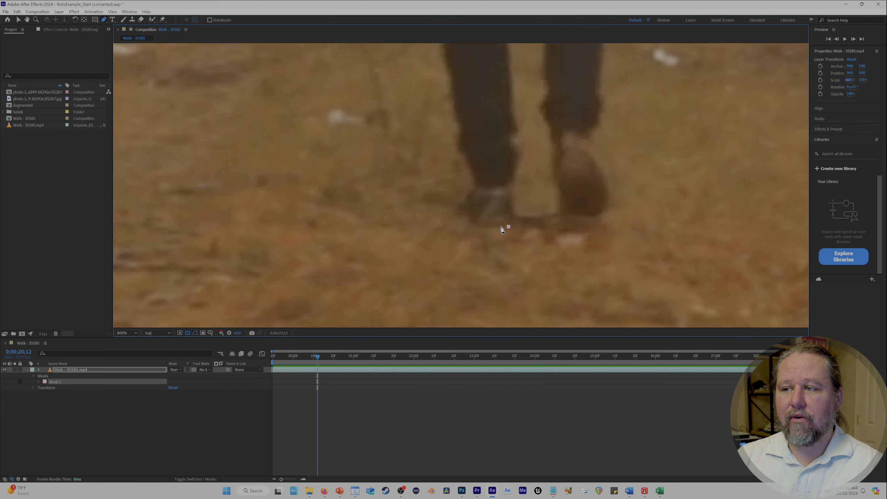
{"action": "left_click", "coordinate": [473, 223]}
{"action": "left_click", "coordinate": [468, 219]}
{"action": "left_click", "coordinate": [461, 212]}
{"action": "left_click", "coordinate": [458, 206]}
{"action": "left_click", "coordinate": [464, 201]}
{"action": "left_click", "coordinate": [468, 194]}
{"action": "left_click", "coordinate": [473, 189]}
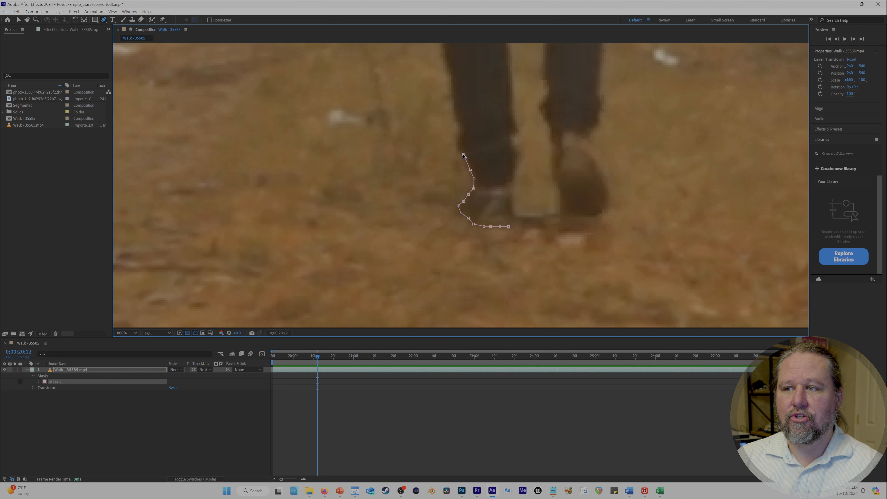
- Continue the mask with closely spaced straight segments up the outer edge of the lower left trouser leg
{"action": "left_click", "coordinate": [459, 139]}
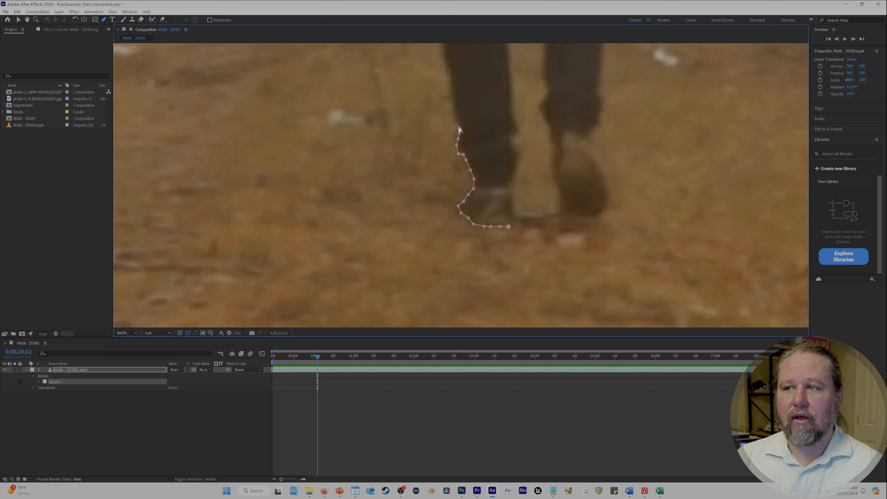
{"action": "left_click", "coordinate": [458, 126]}
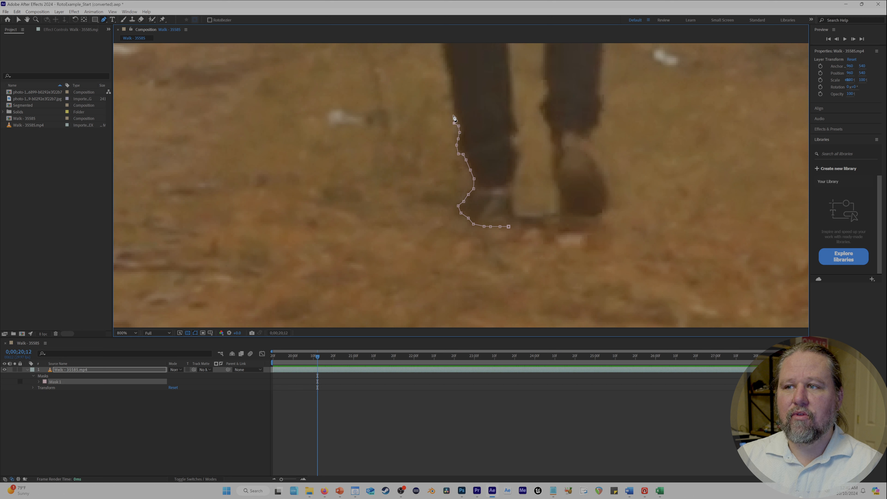
{"action": "left_click", "coordinate": [453, 114]}
{"action": "left_click", "coordinate": [450, 93]}
{"action": "left_click", "coordinate": [446, 81]}
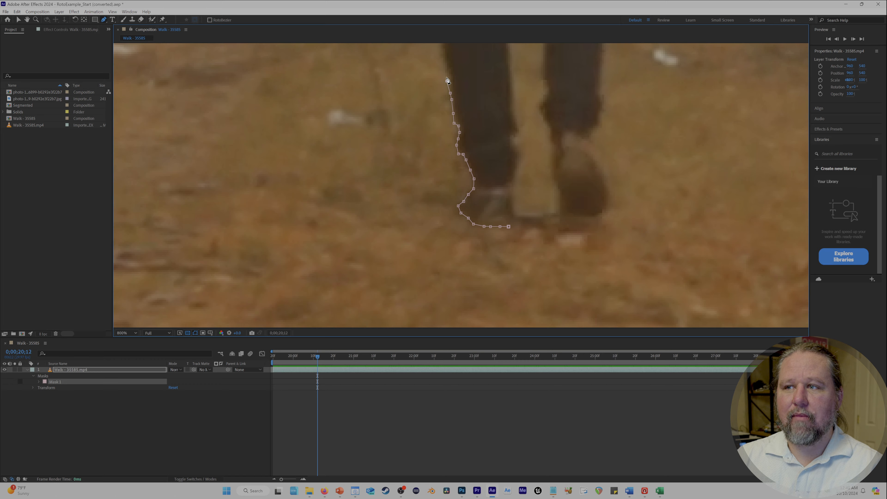
{"action": "left_click", "coordinate": [443, 64]}
- Extend the straight-segment mask farther up the outer edge of the left trouser leg toward the knee
{"action": "left_click_drag", "start_coordinate": [460, 69], "coordinate": [467, 185]}
{"action": "left_click", "coordinate": [448, 175]}
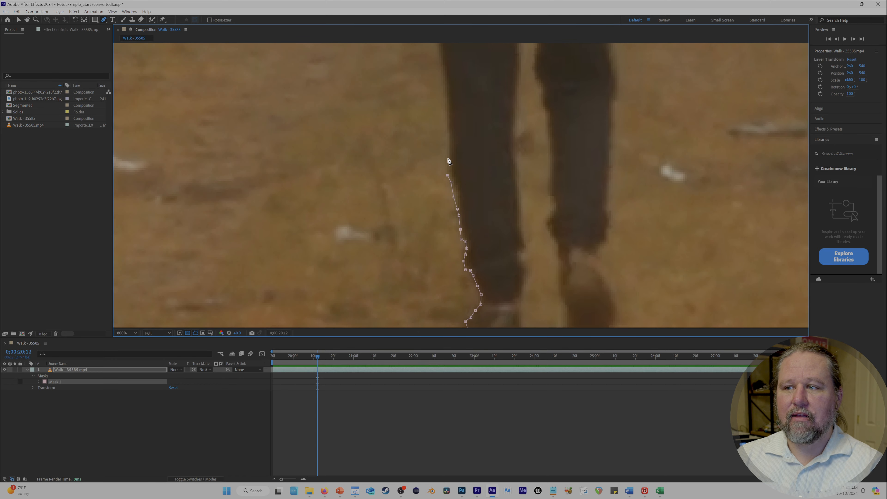
{"action": "left_click", "coordinate": [448, 133]}
{"action": "left_click", "coordinate": [447, 120]}
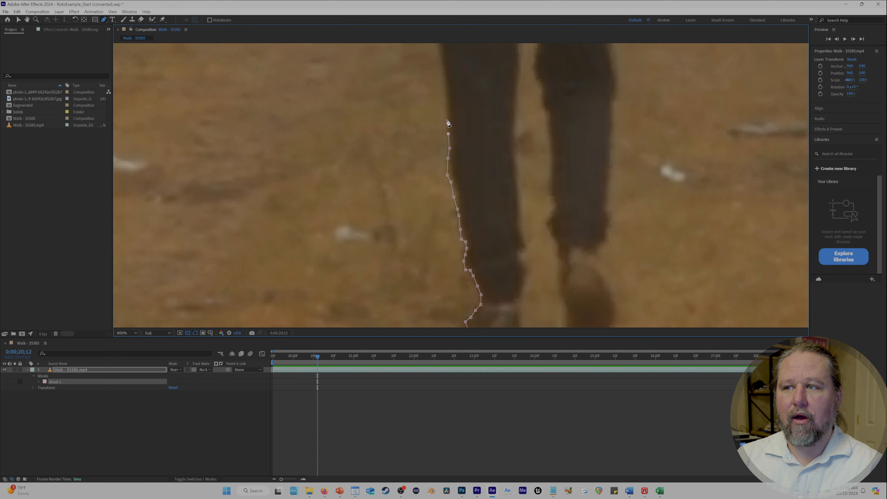
{"action": "left_click", "coordinate": [445, 100]}
{"action": "left_click", "coordinate": [444, 86]}
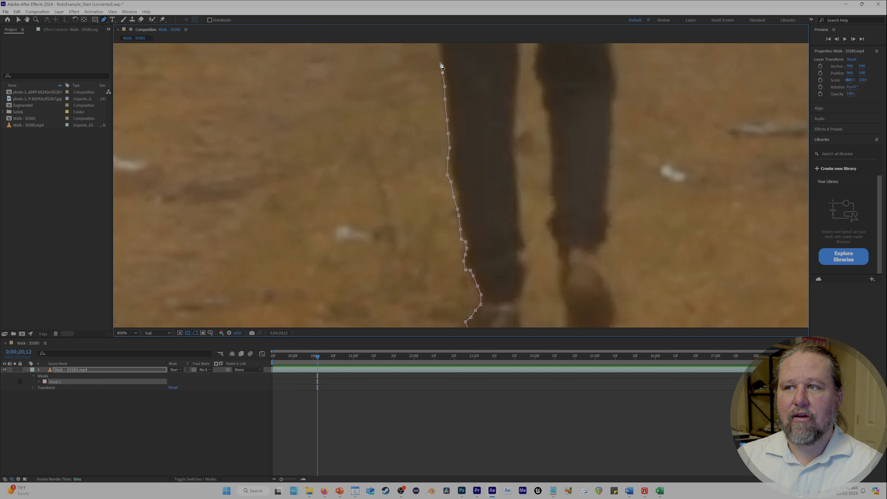
- Expand the mask's properties, and undo the straight-segment mask back to the unmasked clip
{"action": "left_click", "coordinate": [39, 382]}
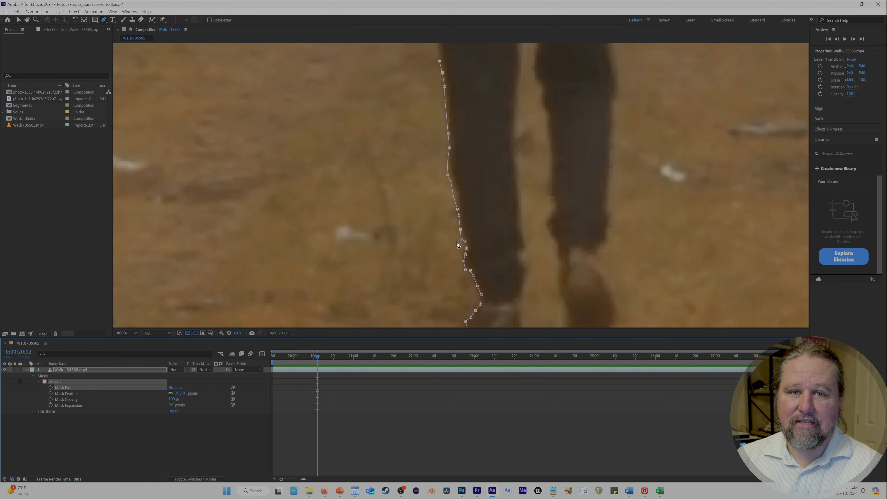
{"action": "left_click_drag", "start_coordinate": [498, 252], "coordinate": [472, 188]}
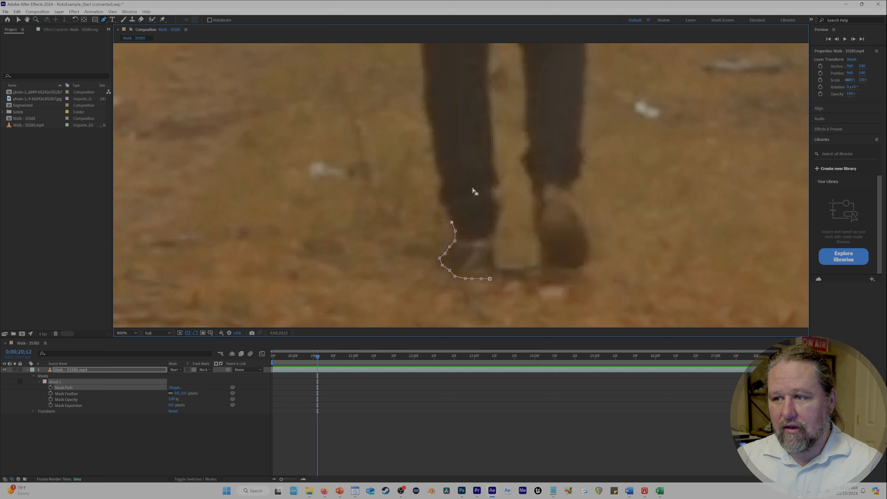
{"action": "key", "text": "ctrl+z"}
{"action": "key", "text": "ctrl+z"}
{"action": "key", "text": "ctrl+z"}
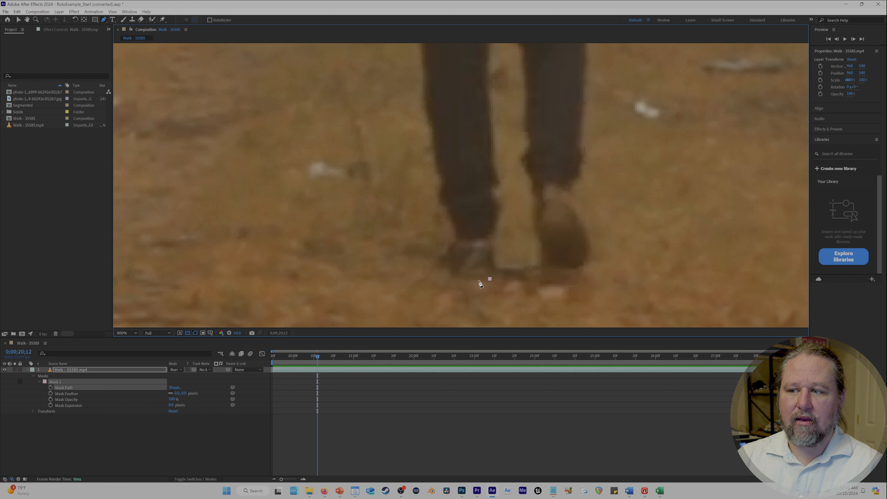
{"action": "key", "text": "ctrl+z"}
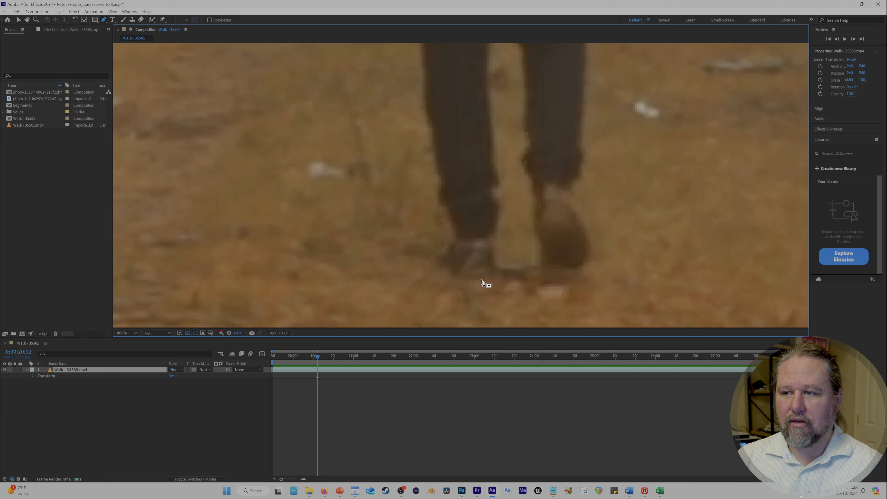
- Try tracing the left shoe with a curved mask path whose points have long Bezier handles
{"action": "left_click_drag", "start_coordinate": [491, 279], "coordinate": [485, 279]}
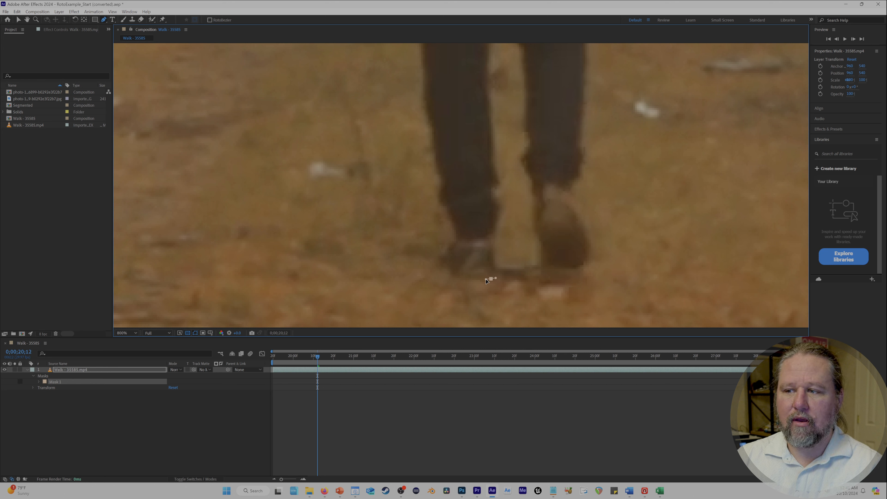
{"action": "left_click", "coordinate": [491, 279]}
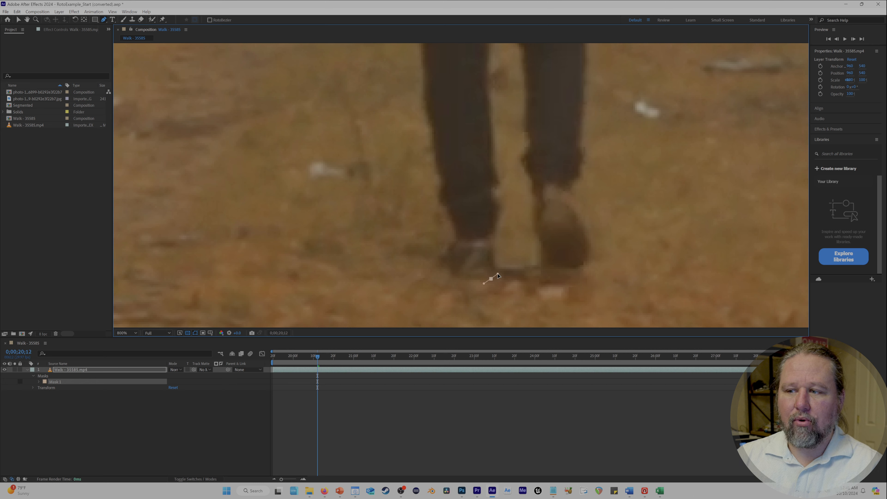
{"action": "left_click", "coordinate": [472, 280]}
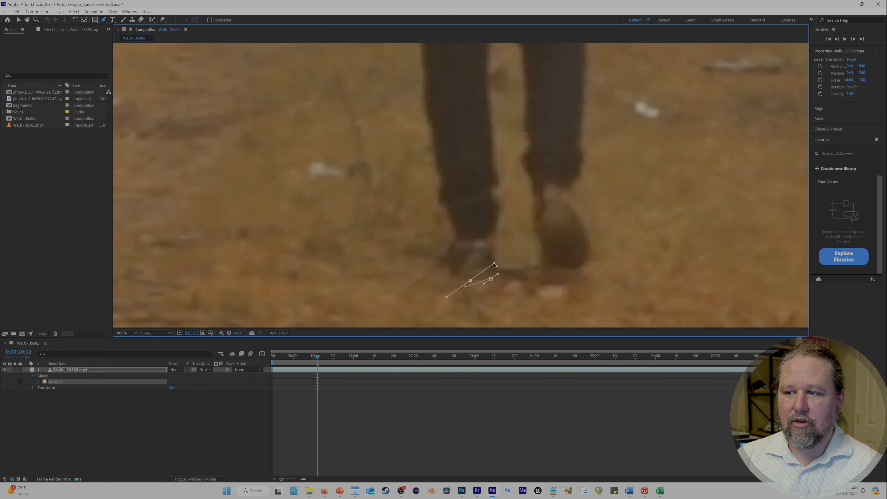
{"action": "left_click_drag", "start_coordinate": [454, 276], "coordinate": [465, 227]}
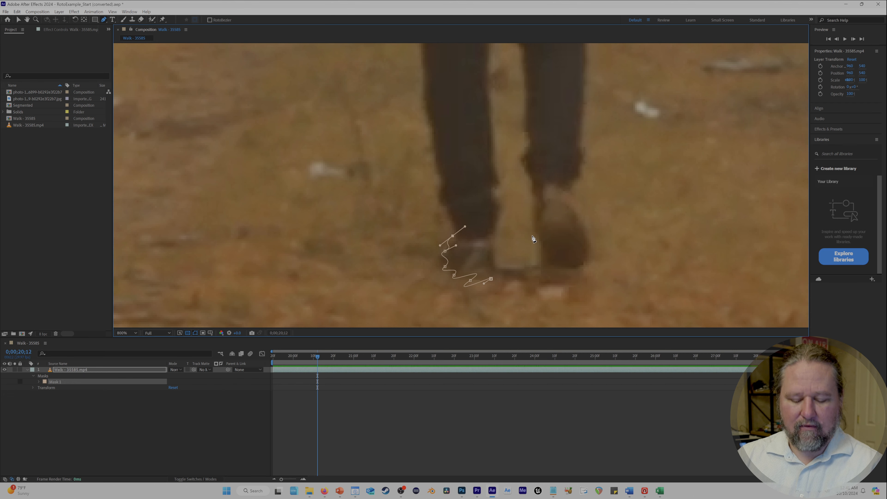
- Undo every point of the curved mask around the left shoe
{"action": "key", "text": "ctrl+z"}
{"action": "key", "text": "ctrl+z"}
{"action": "key", "text": "ctrl+z"}
{"action": "key", "text": "ctrl+z"}
{"action": "key", "text": "ctrl+z"}
{"action": "key", "text": "ctrl+z"}
{"action": "key", "text": "ctrl+z"}
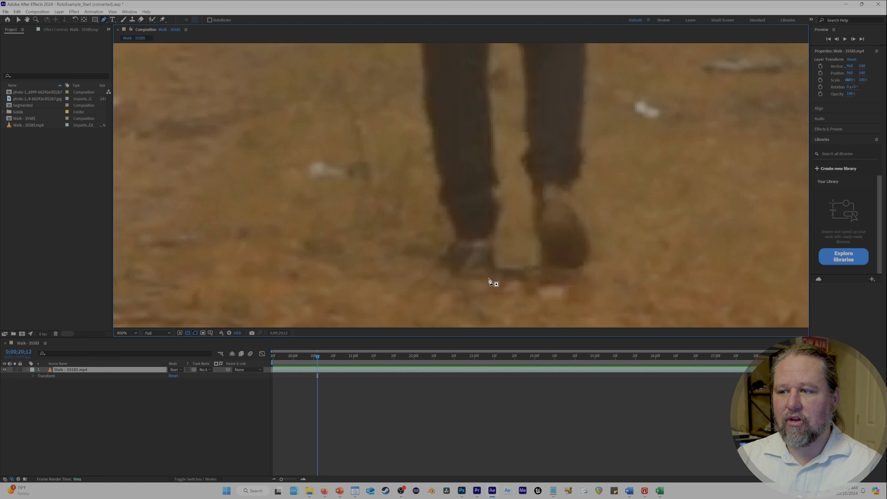
- Draw a curved Pen tool mask path along the left shoe's sole, around the toe side and up to the ankle
{"action": "left_click", "coordinate": [491, 279]}
{"action": "left_click", "coordinate": [464, 279]}
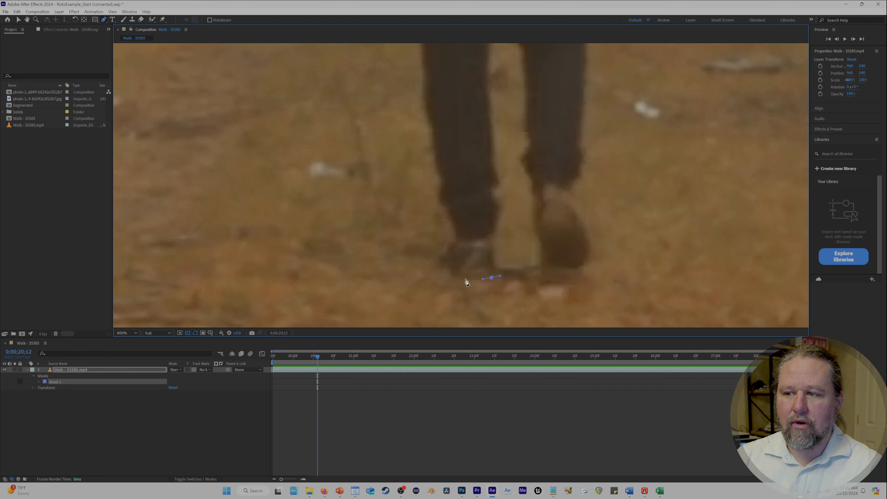
{"action": "left_click", "coordinate": [452, 274]}
{"action": "left_click", "coordinate": [440, 266]}
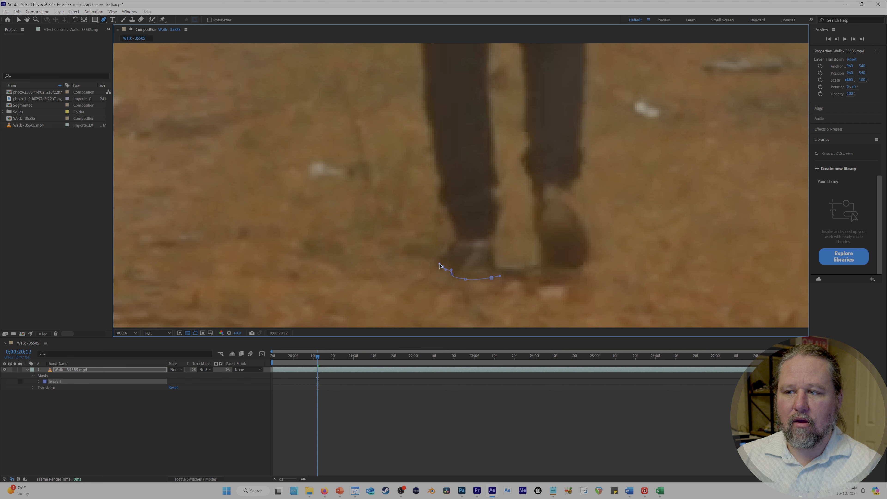
{"action": "left_click", "coordinate": [447, 250]}
{"action": "left_click", "coordinate": [456, 241]}
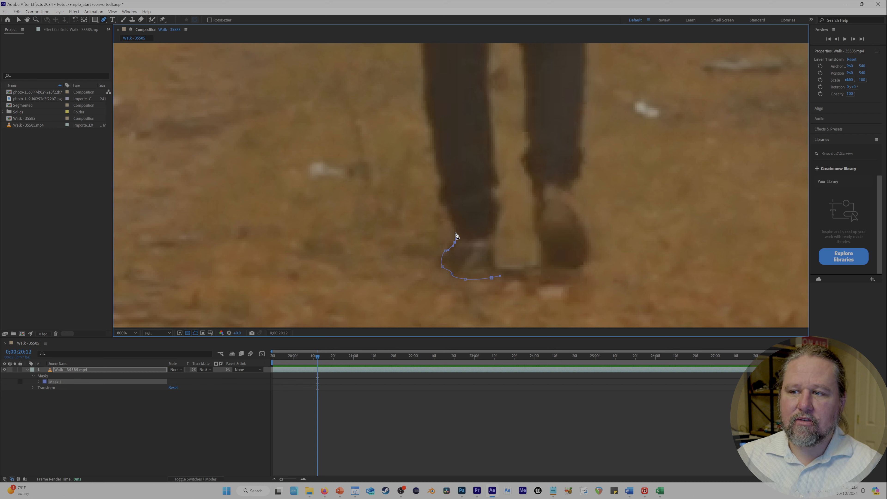
- Continue the mask path with curved points from the left ankle up the outer edge of the left leg to the hip
{"action": "left_click", "coordinate": [442, 205]}
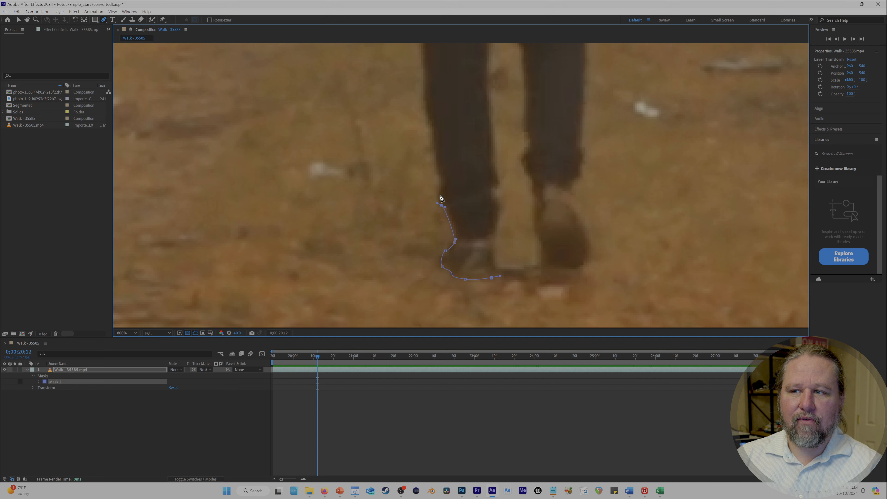
{"action": "left_click", "coordinate": [439, 192]}
{"action": "left_click", "coordinate": [442, 179]}
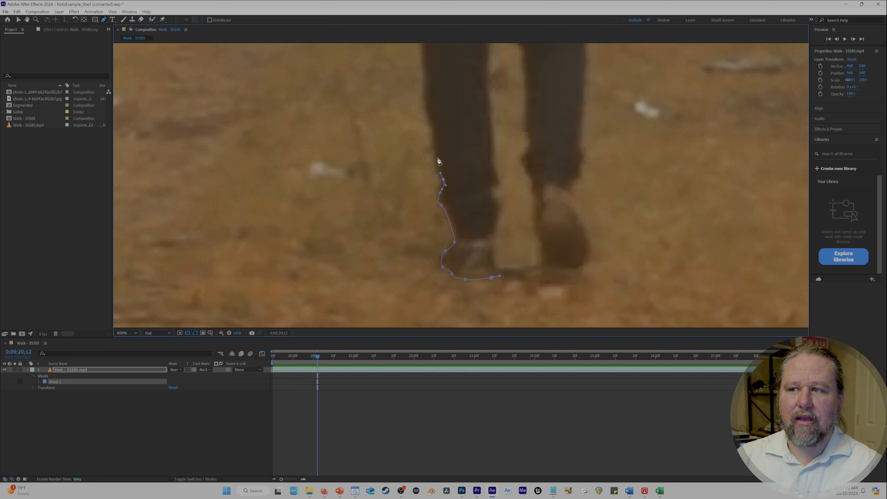
{"action": "left_click_drag", "start_coordinate": [438, 107], "coordinate": [457, 213]}
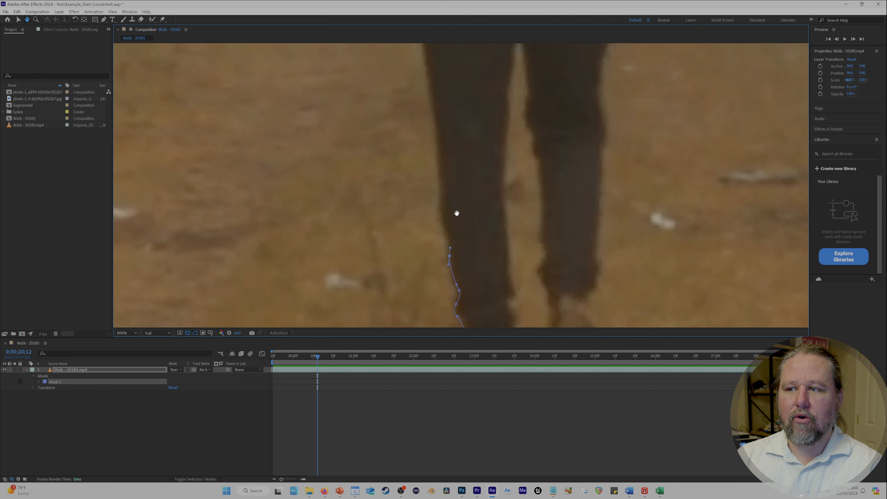
{"action": "key", "text": "g"}
{"action": "left_click", "coordinate": [447, 237]}
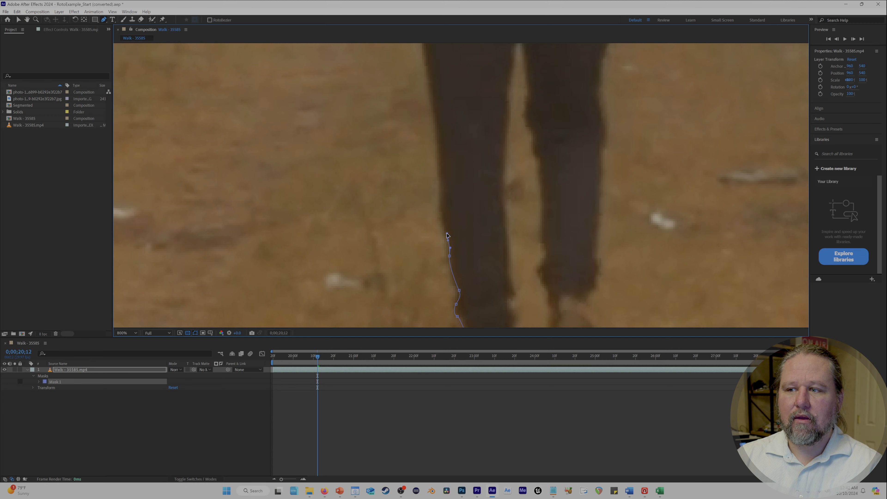
{"action": "left_click", "coordinate": [439, 203]}
{"action": "left_click_drag", "start_coordinate": [456, 160], "coordinate": [461, 192]}
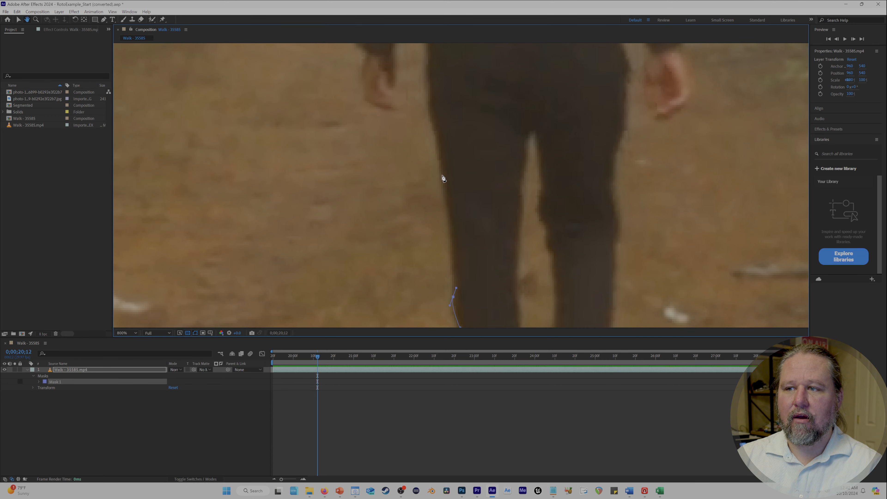
{"action": "left_click_drag", "start_coordinate": [435, 133], "coordinate": [473, 242]}
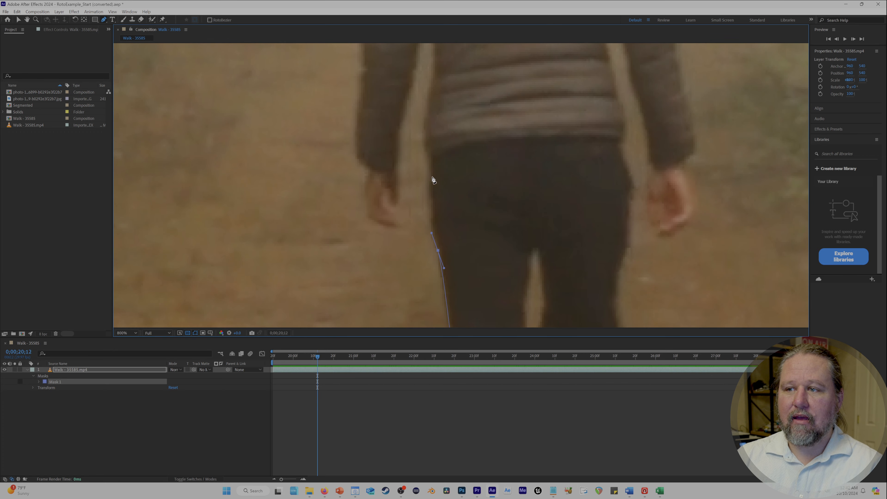
{"action": "left_click_drag", "start_coordinate": [433, 160], "coordinate": [429, 158]}
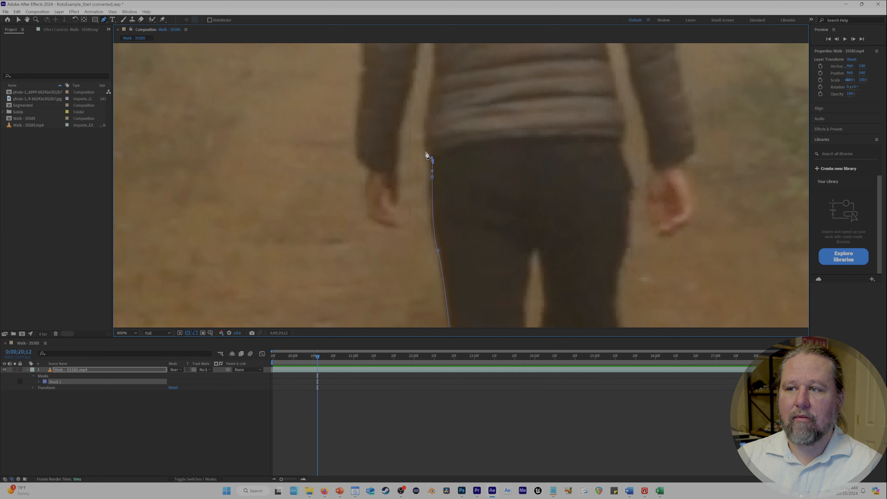
- Extend the mask path around the jacket hem, up the torso to the left armpit and down the sleeve's inner edge
{"action": "left_click_drag", "start_coordinate": [426, 120], "coordinate": [423, 227]}
{"action": "left_click", "coordinate": [424, 229]}
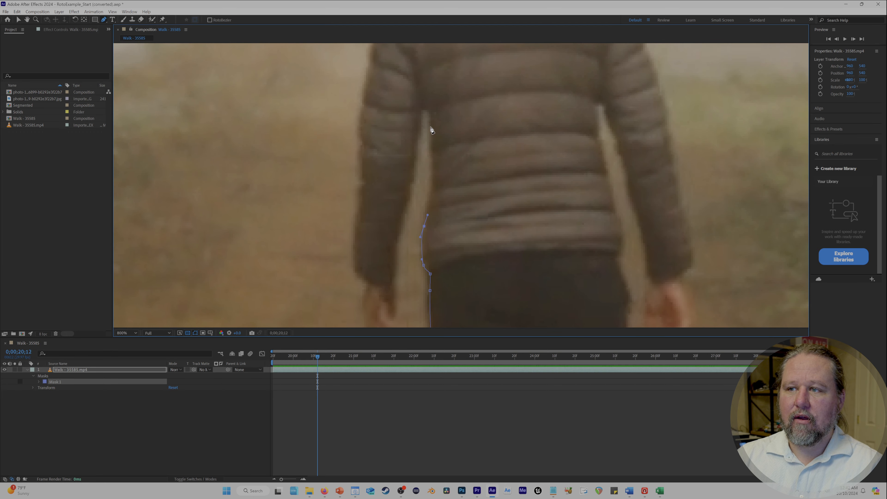
{"action": "mouse_move", "coordinate": [431, 122]}
{"action": "left_mouse_down"}
{"action": "mouse_move", "coordinate": [426, 113]}
{"action": "mouse_move", "coordinate": [421, 124]}
{"action": "left_mouse_up"}
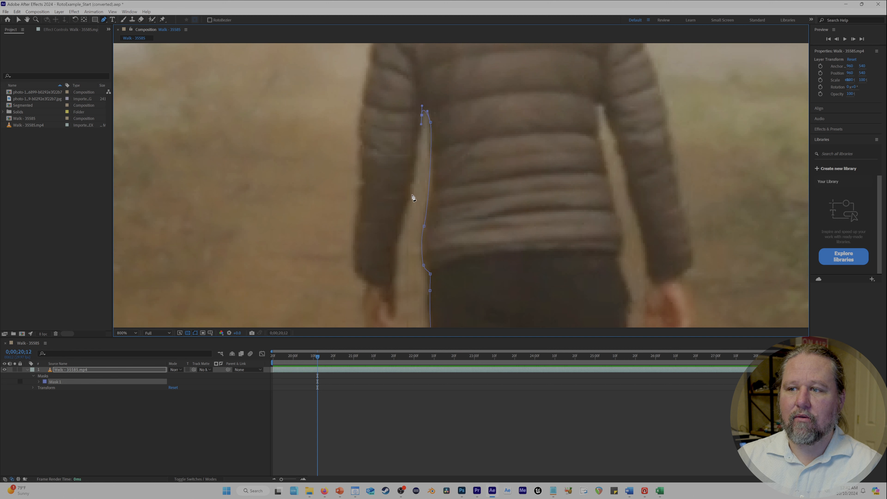
{"action": "left_click_drag", "start_coordinate": [412, 195], "coordinate": [411, 202]}
{"action": "left_click_drag", "start_coordinate": [399, 270], "coordinate": [398, 280]}
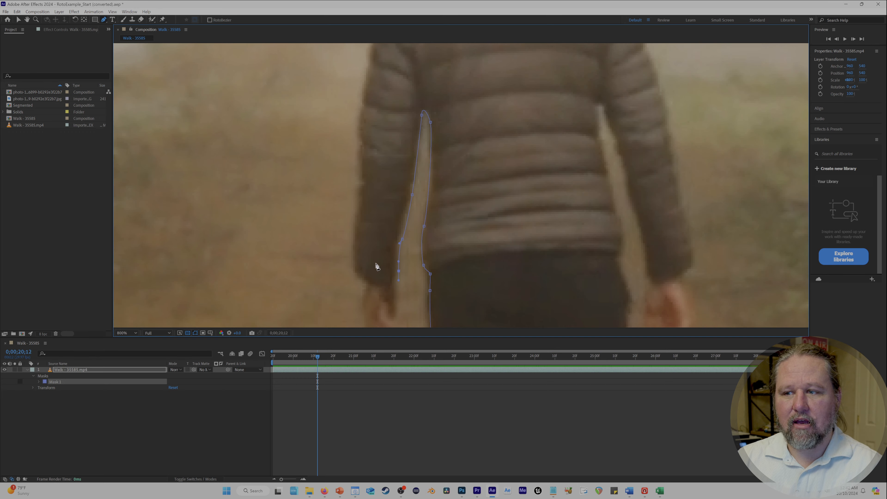
- Add a few rough points for the untraced remainder and close the mask path at its starting point under the left shoe
{"action": "left_click_drag", "start_coordinate": [473, 291], "coordinate": [441, 144]}
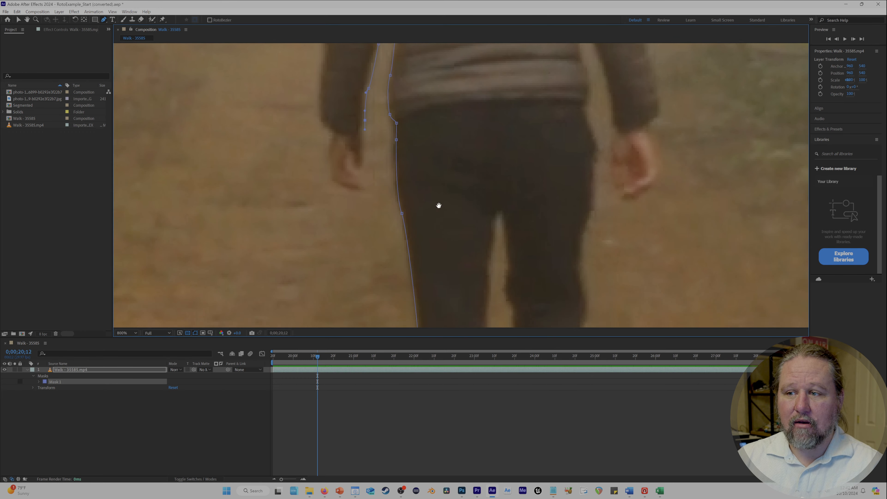
{"action": "scroll", "coordinate": [403, 267], "scroll_direction": "down", "scroll_amount": 3}
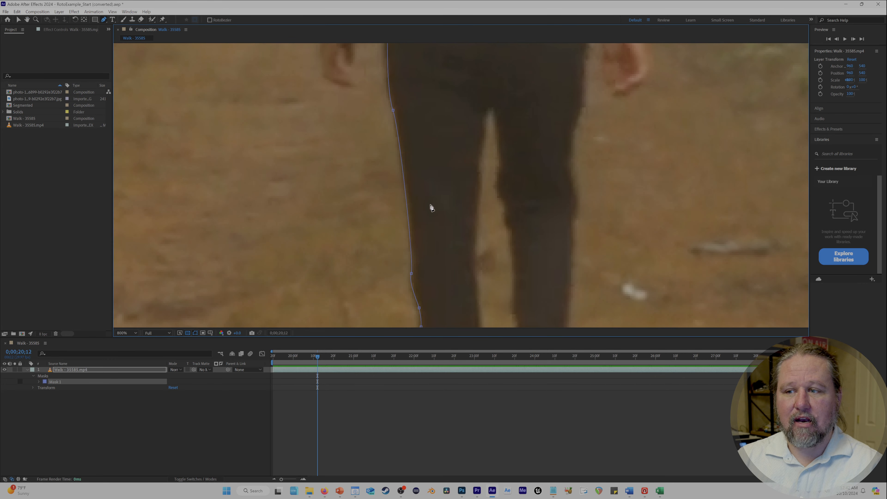
{"action": "left_click_drag", "start_coordinate": [432, 194], "coordinate": [415, 90]}
{"action": "scroll", "coordinate": [406, 155], "scroll_direction": "down", "scroll_amount": 2}
{"action": "left_click_drag", "start_coordinate": [406, 152], "coordinate": [396, 172]}
{"action": "key", "text": "g"}
{"action": "scroll", "coordinate": [420, 107], "scroll_direction": "up", "scroll_amount": 12}
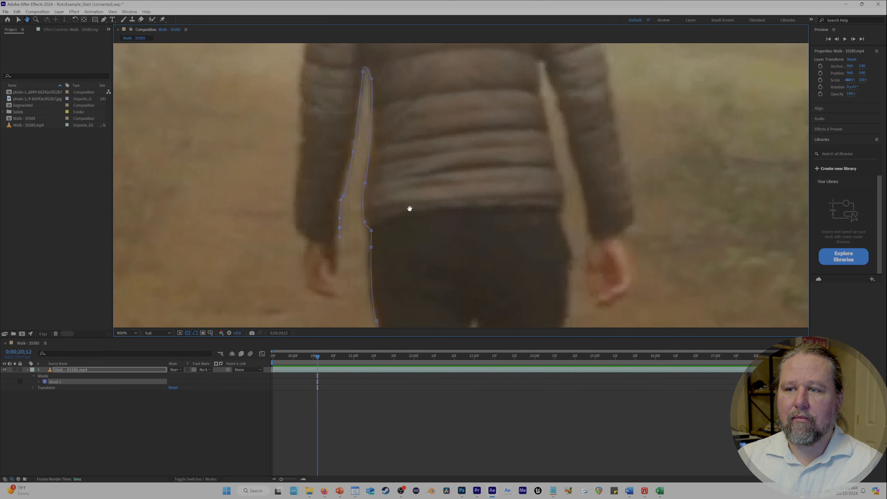
{"action": "left_click", "coordinate": [269, 226]}
{"action": "left_click", "coordinate": [334, 64]}
{"action": "scroll", "coordinate": [422, 104], "scroll_direction": "down", "scroll_amount": 10}
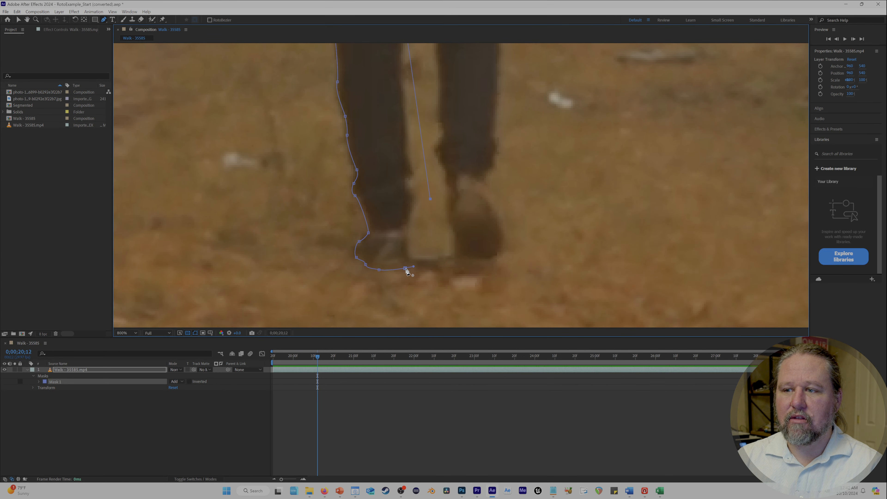
{"action": "double_click", "coordinate": [414, 268]}
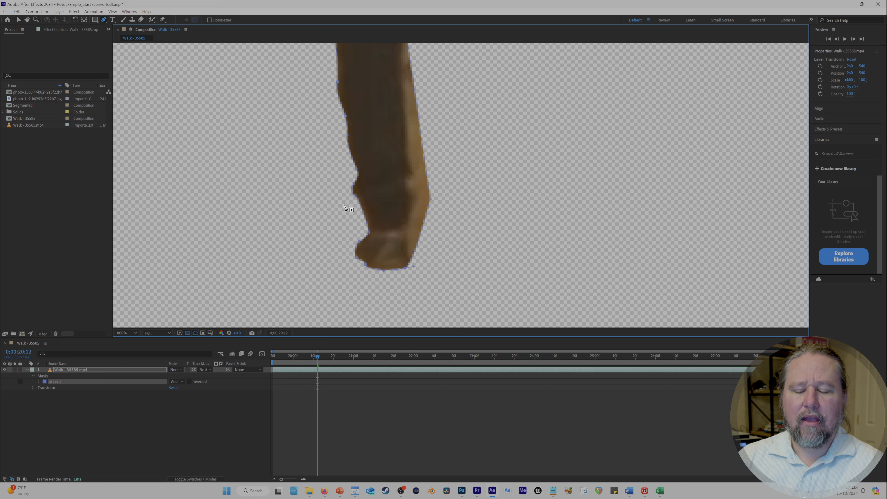
- Turn off the transparency grid and set the mask's mode to None
{"action": "key", "text": "v"}
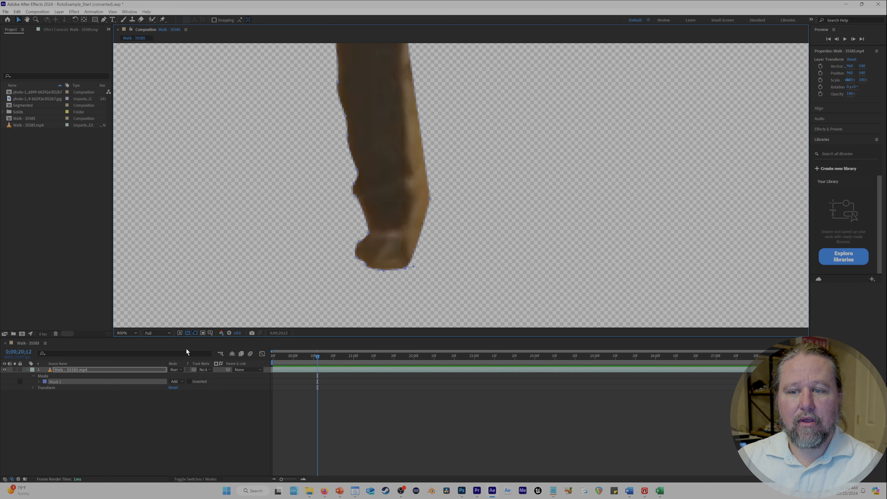
{"action": "left_click", "coordinate": [187, 332]}
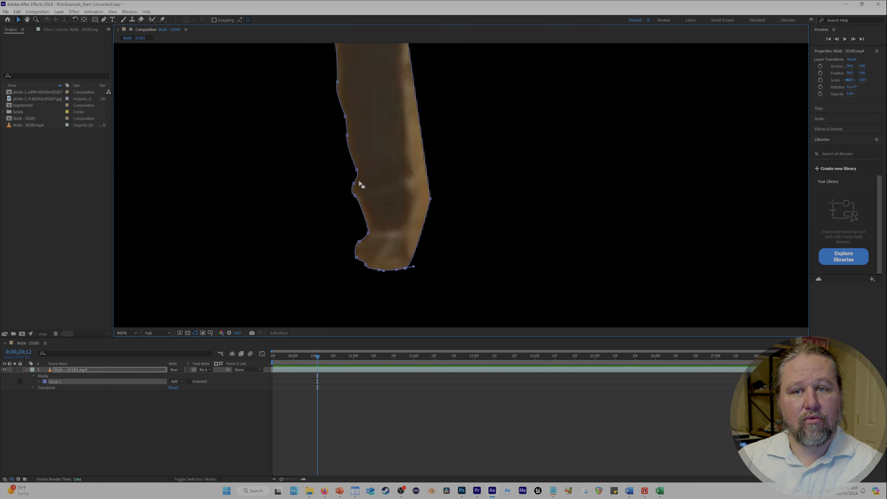
{"action": "left_click", "coordinate": [187, 333]}
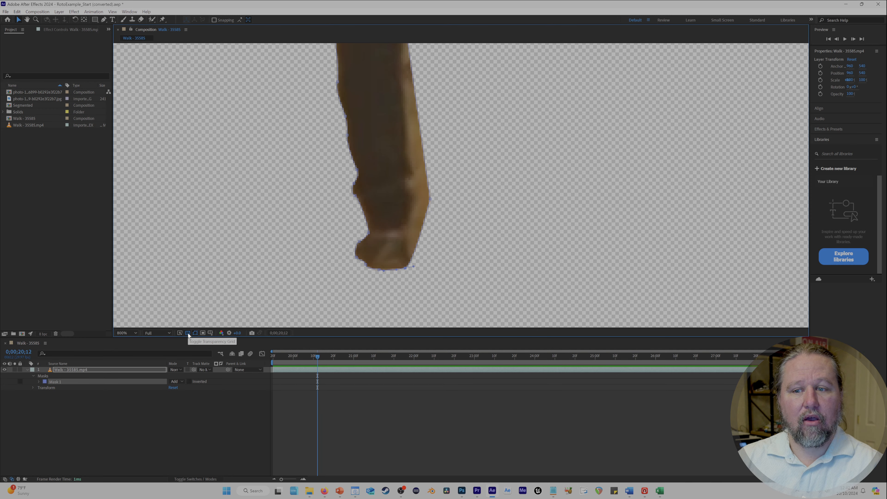
{"action": "left_click", "coordinate": [188, 332]}
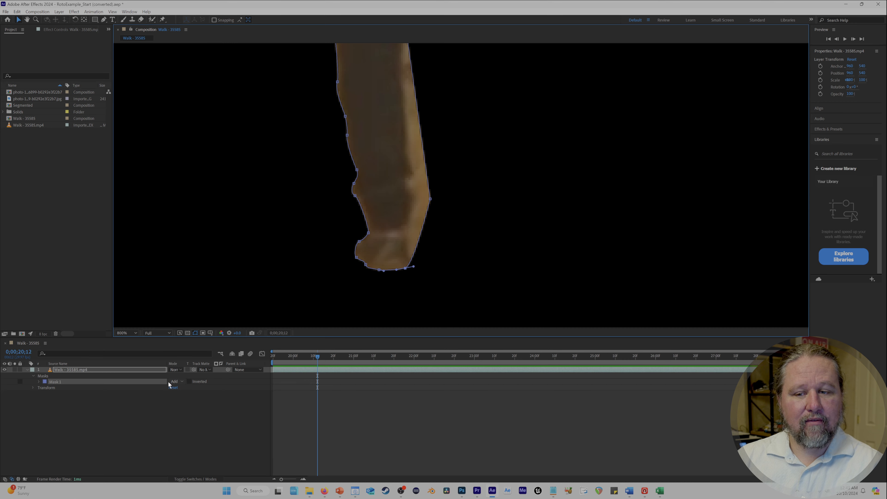
{"action": "left_click", "coordinate": [175, 382]}
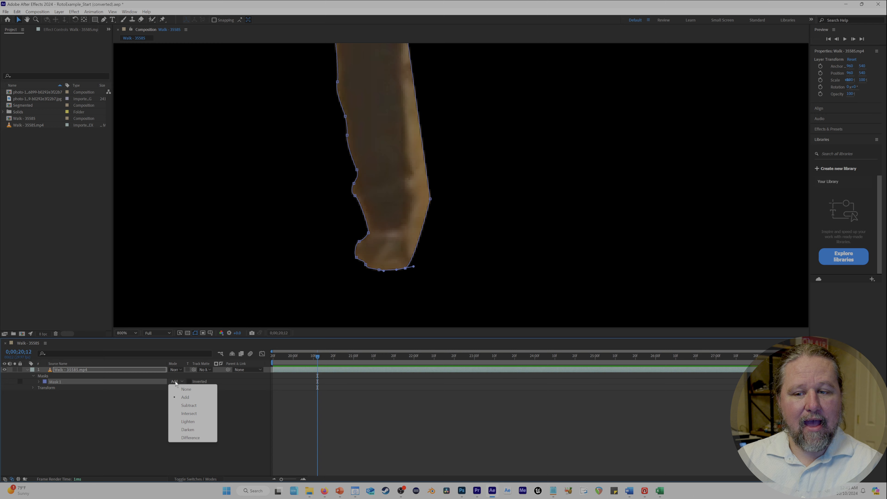
{"action": "left_click", "coordinate": [186, 389]}
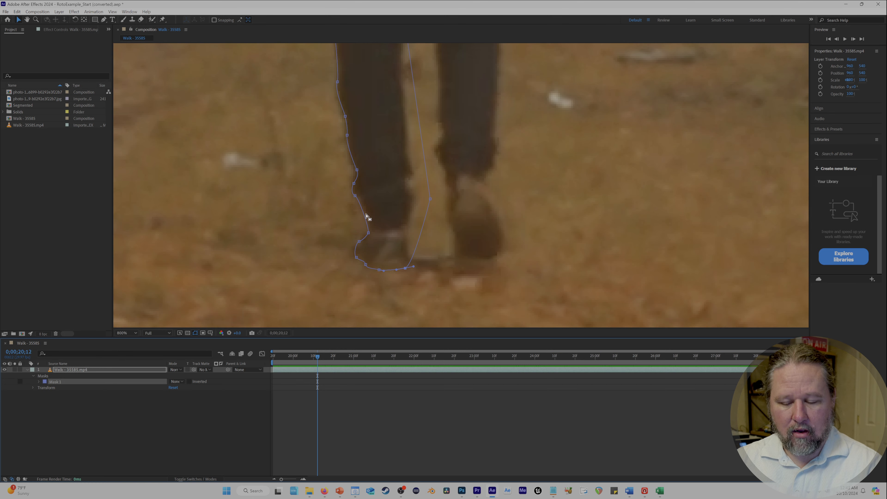
- Try moving the left ankle point while the whole mask is selected, and undo the shift
{"action": "scroll", "coordinate": [366, 216], "scroll_direction": "down", "scroll_amount": 1}
{"action": "scroll", "coordinate": [346, 228], "scroll_direction": "up", "scroll_amount": 2}
{"action": "left_click_drag", "start_coordinate": [346, 228], "coordinate": [374, 171]}
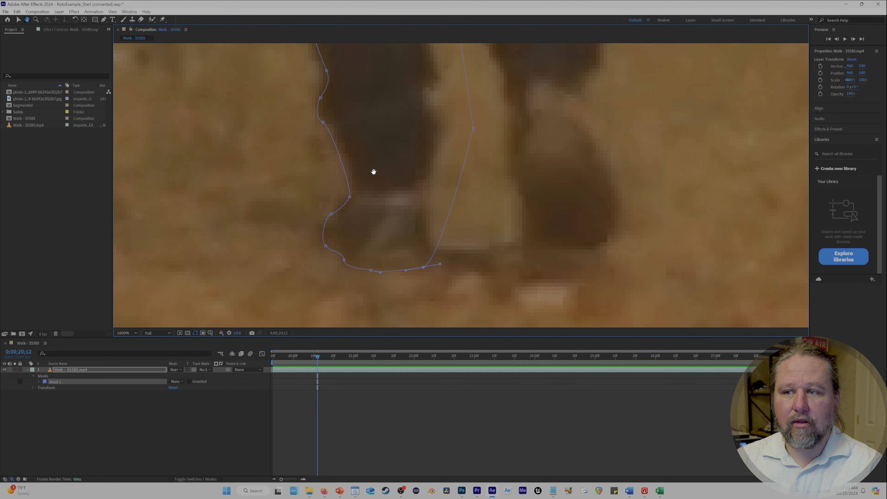
{"action": "key", "text": "v"}
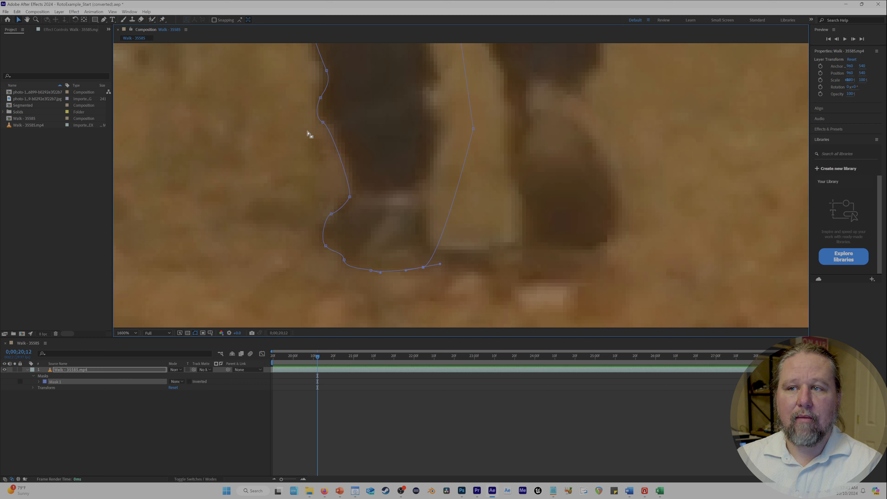
{"action": "left_click", "coordinate": [104, 383]}
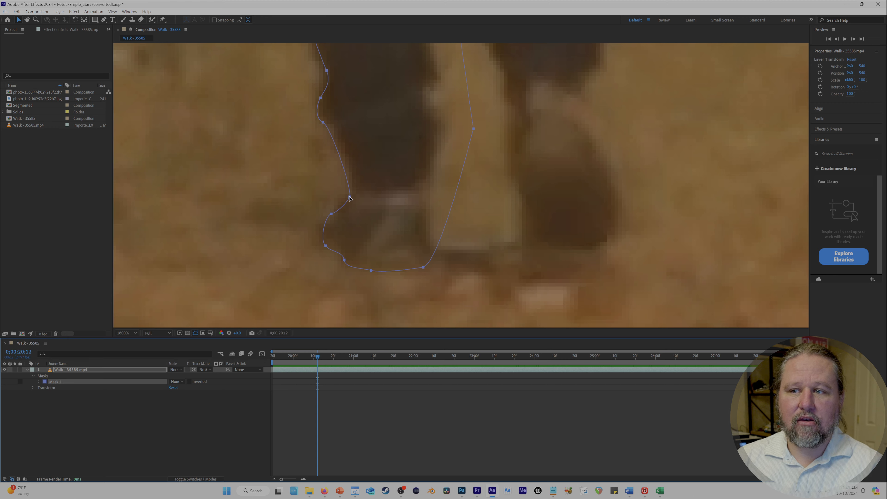
{"action": "left_click_drag", "start_coordinate": [351, 199], "coordinate": [313, 199]}
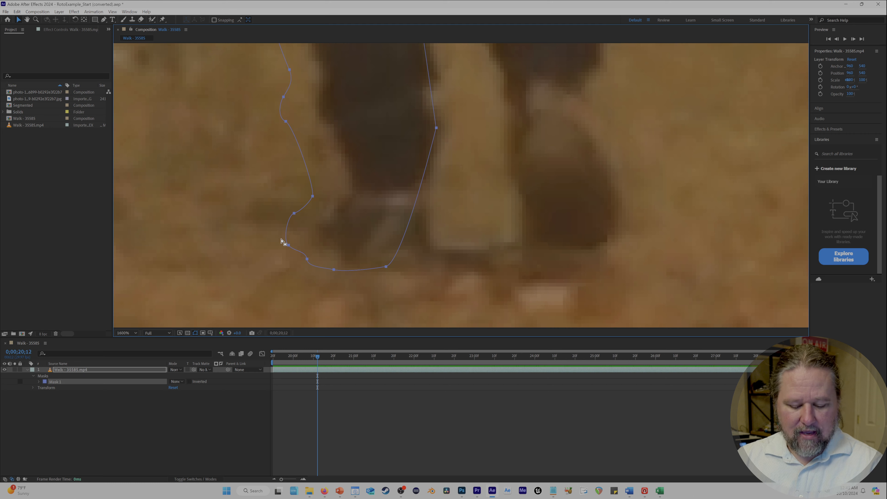
{"action": "key", "text": "ctrl+z"}
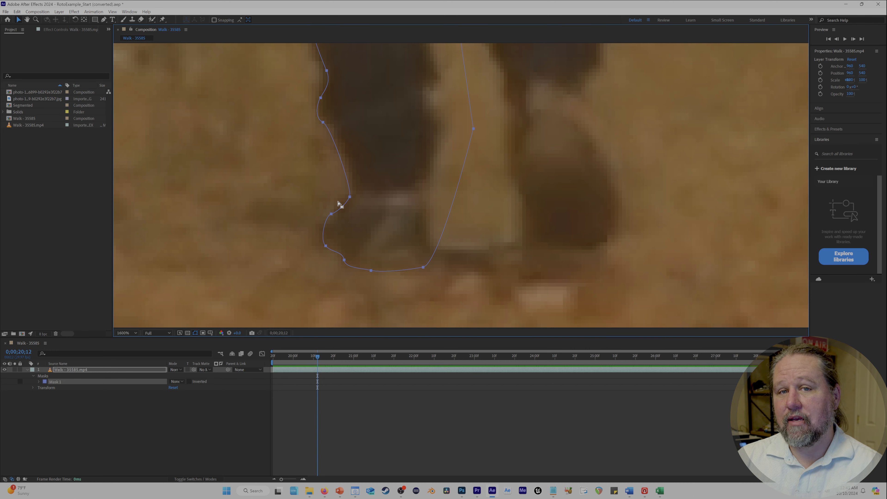
- Clear the whole-mask selection and move only the point above the left ankle closer to the trouser edge
{"action": "left_click", "coordinate": [123, 385]}
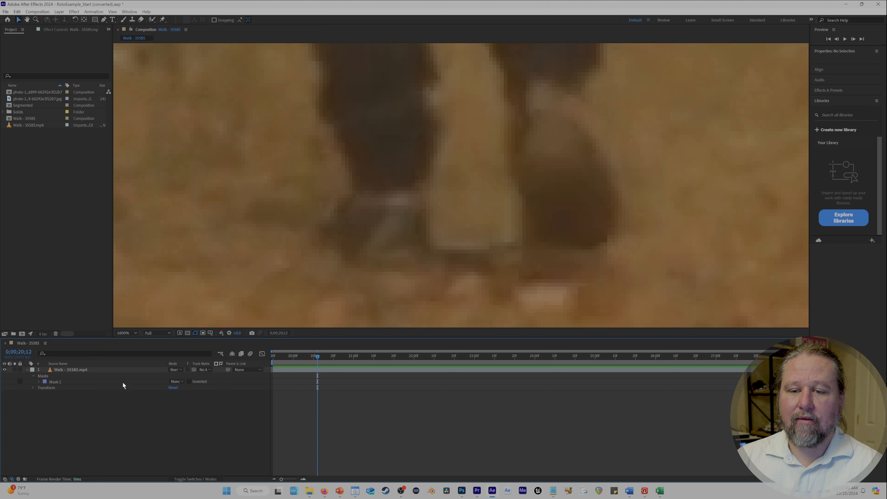
{"action": "left_click", "coordinate": [64, 383]}
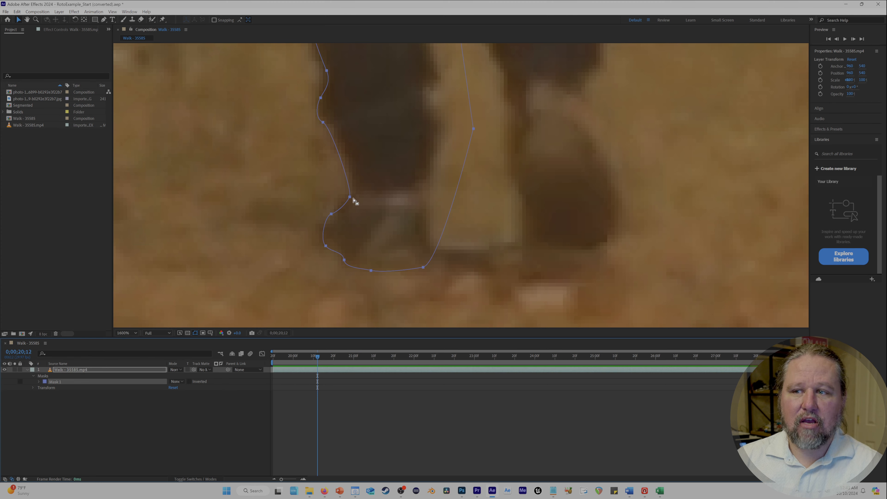
{"action": "left_click", "coordinate": [212, 169]}
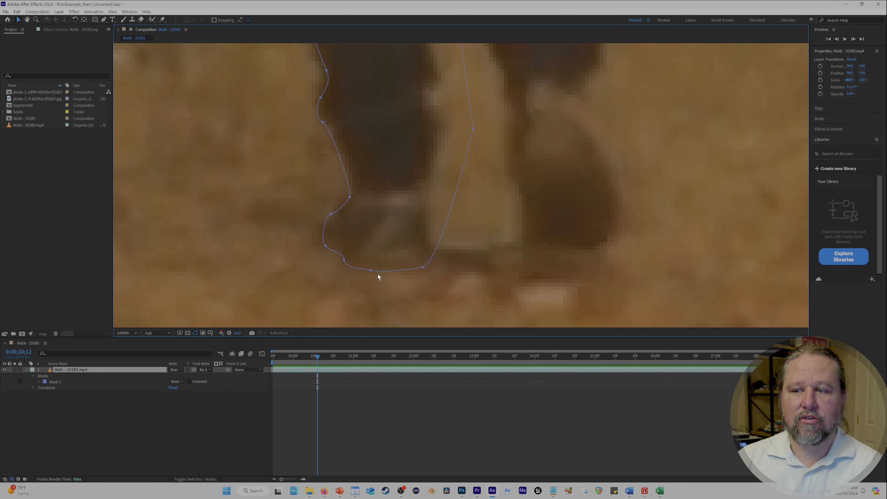
{"action": "left_click", "coordinate": [322, 123]}
{"action": "left_click_drag", "start_coordinate": [326, 123], "coordinate": [336, 129]}
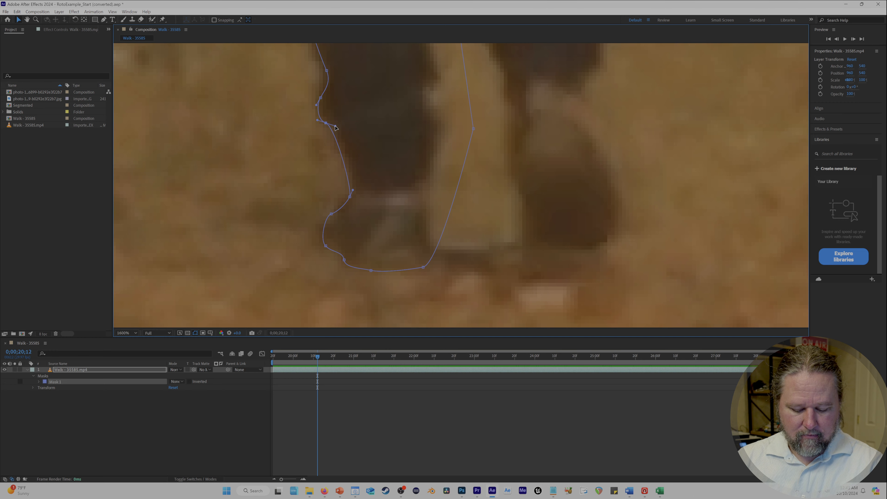
- Adjust both Bezier handles of the point above the left ankle, and refine the ankle point to fit the outline
{"action": "key", "text": "super"}
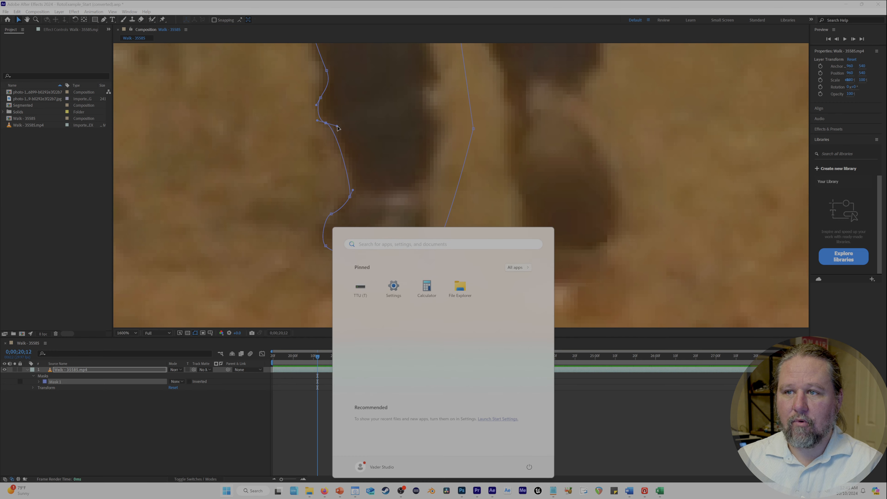
{"action": "key", "text": "super"}
{"action": "left_click_drag", "start_coordinate": [337, 129], "coordinate": [340, 123]}
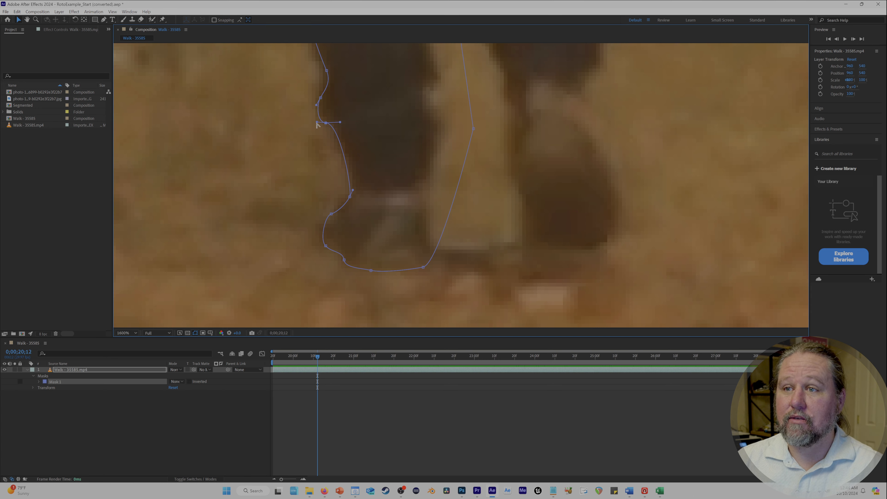
{"action": "mouse_move", "coordinate": [316, 123]}
{"action": "left_mouse_down"}
{"action": "mouse_move", "coordinate": [269, 133]}
{"action": "mouse_move", "coordinate": [355, 110]}
{"action": "mouse_move", "coordinate": [297, 127]}
{"action": "mouse_move", "coordinate": [337, 115]}
{"action": "mouse_move", "coordinate": [310, 118]}
{"action": "left_mouse_up"}
{"action": "left_click", "coordinate": [350, 197]}
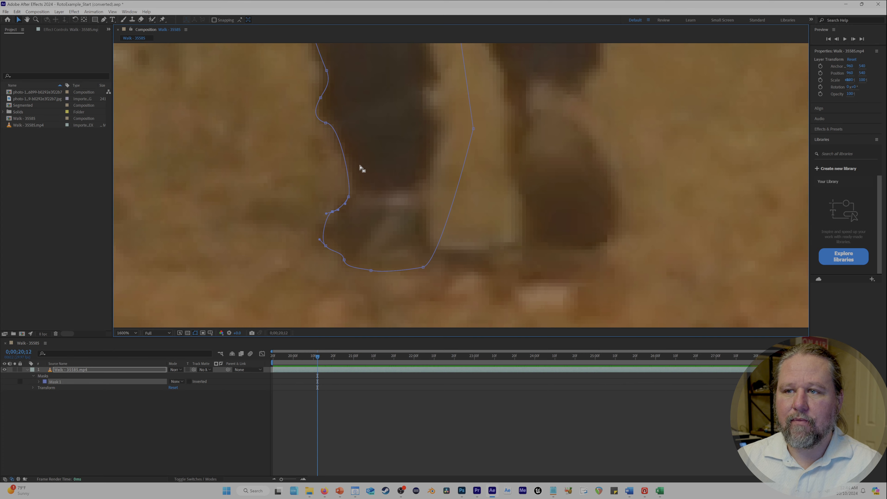
- Adjust the mask point and curve handle on the left leg's outer trouser edge above the ankle to follow the outline
{"action": "left_click_drag", "start_coordinate": [364, 124], "coordinate": [331, 211]}
{"action": "key", "text": "v"}
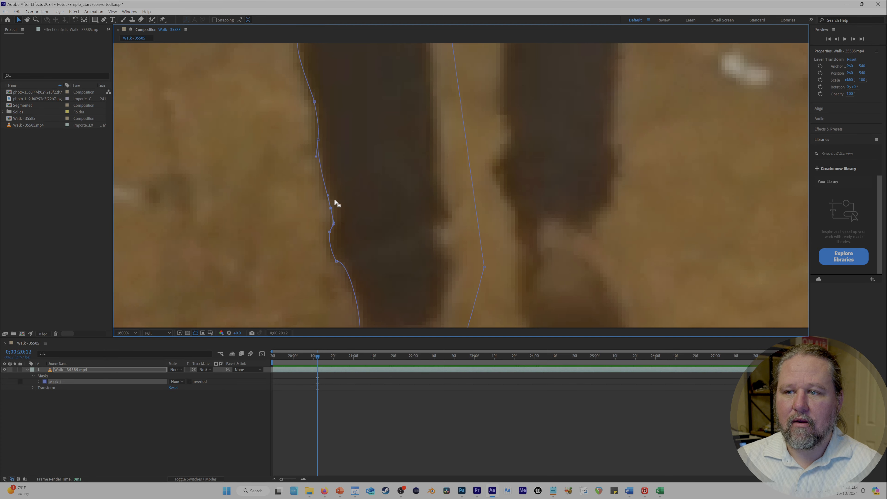
{"action": "left_click_drag", "start_coordinate": [347, 173], "coordinate": [377, 214]}
{"action": "left_click_drag", "start_coordinate": [349, 182], "coordinate": [351, 181]}
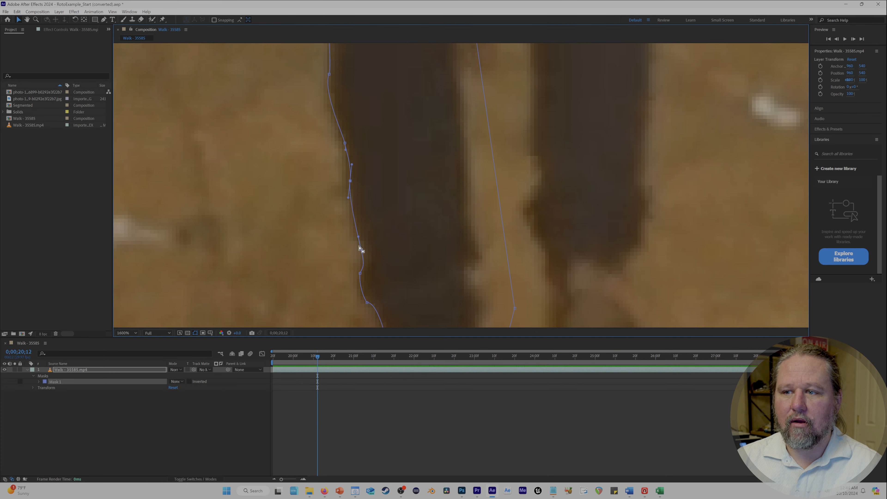
{"action": "left_click_drag", "start_coordinate": [359, 239], "coordinate": [357, 242]}
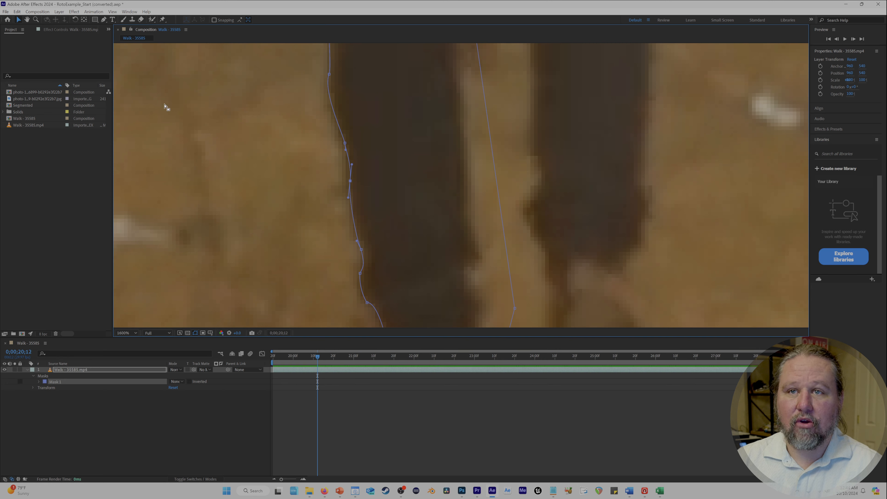
- Add a vertex to the mask path on the outer edge of the left lower leg and reposition it to fit the trouser edge
{"action": "left_click_drag", "start_coordinate": [103, 20], "coordinate": [117, 23]}
{"action": "left_click", "coordinate": [357, 241]}
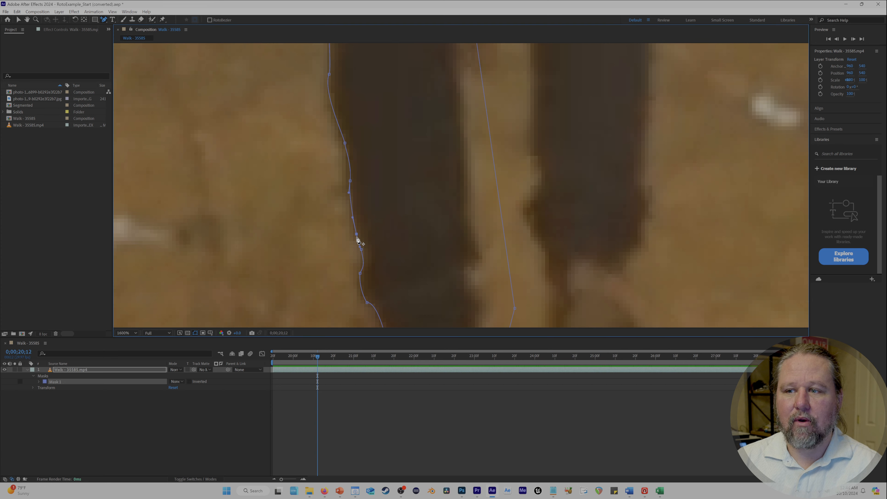
{"action": "left_click", "coordinate": [19, 20]}
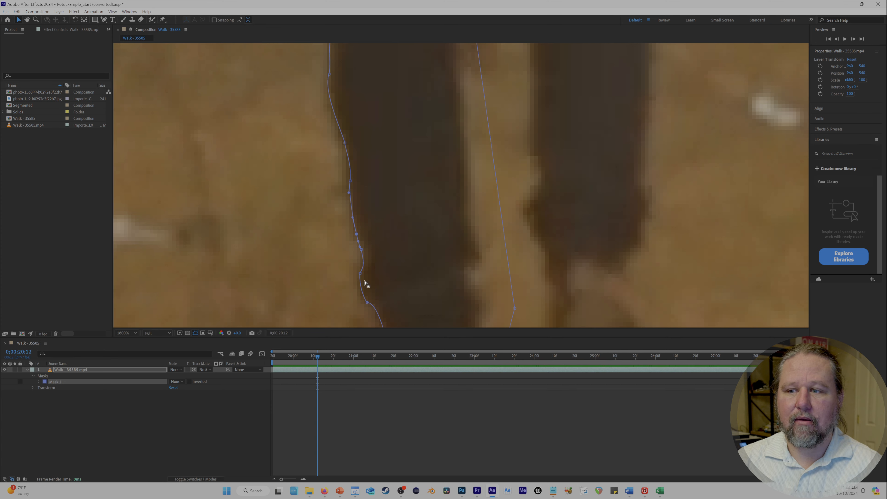
{"action": "left_click", "coordinate": [359, 237]}
{"action": "left_click", "coordinate": [357, 235]}
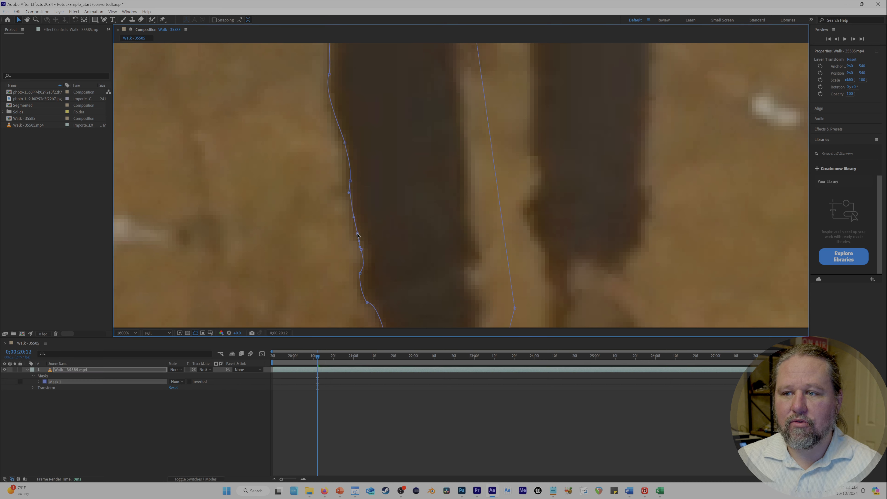
{"action": "left_click_drag", "start_coordinate": [356, 235], "coordinate": [357, 241]}
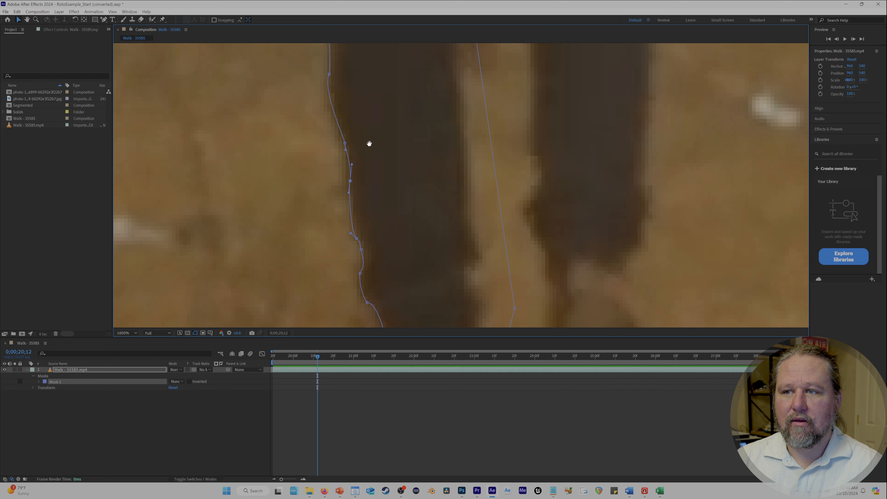
- Refine the mask points and handles along the left thigh and hip just below the shirt hem to follow the trouser edge
{"action": "left_click_drag", "start_coordinate": [368, 142], "coordinate": [382, 233]}
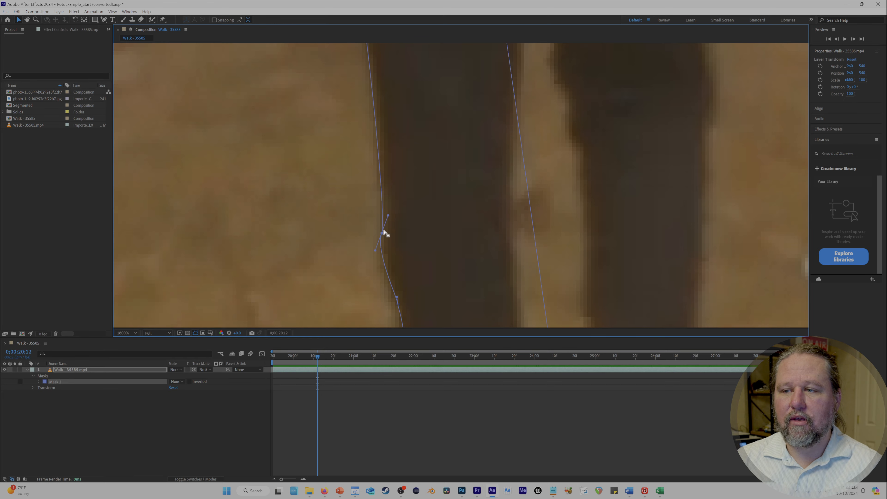
{"action": "left_click_drag", "start_coordinate": [415, 155], "coordinate": [433, 261]}
{"action": "left_click_drag", "start_coordinate": [421, 139], "coordinate": [442, 232]}
{"action": "left_click_drag", "start_coordinate": [417, 159], "coordinate": [416, 254]}
{"action": "left_click_drag", "start_coordinate": [435, 170], "coordinate": [410, 250]}
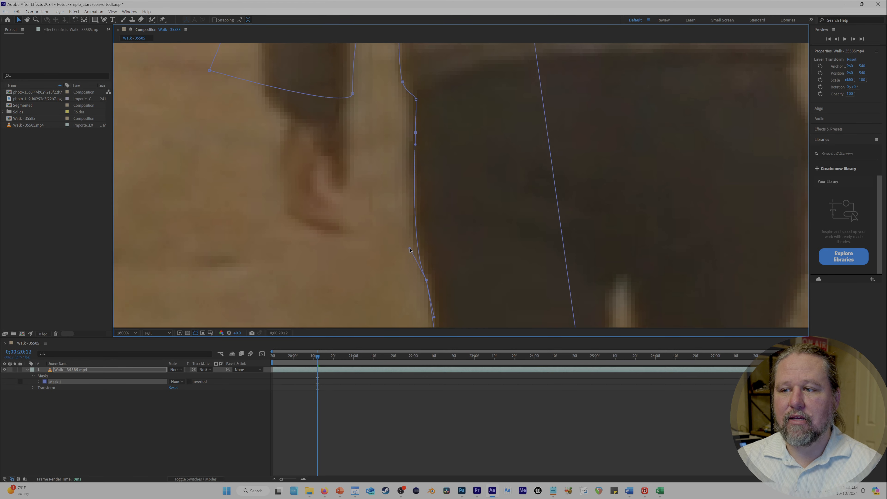
{"action": "left_click_drag", "start_coordinate": [467, 160], "coordinate": [485, 239]}
{"action": "left_click_drag", "start_coordinate": [433, 211], "coordinate": [430, 212]}
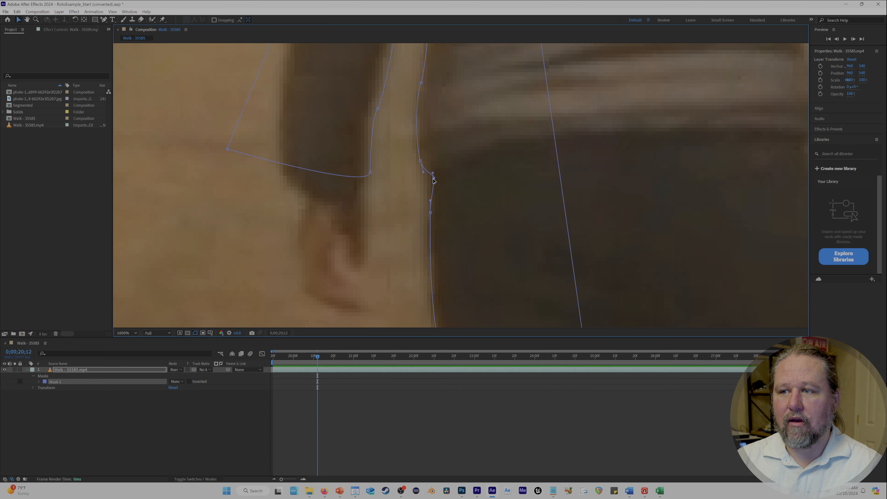
{"action": "left_click_drag", "start_coordinate": [433, 181], "coordinate": [429, 181]}
{"action": "left_click_drag", "start_coordinate": [431, 214], "coordinate": [426, 214]}
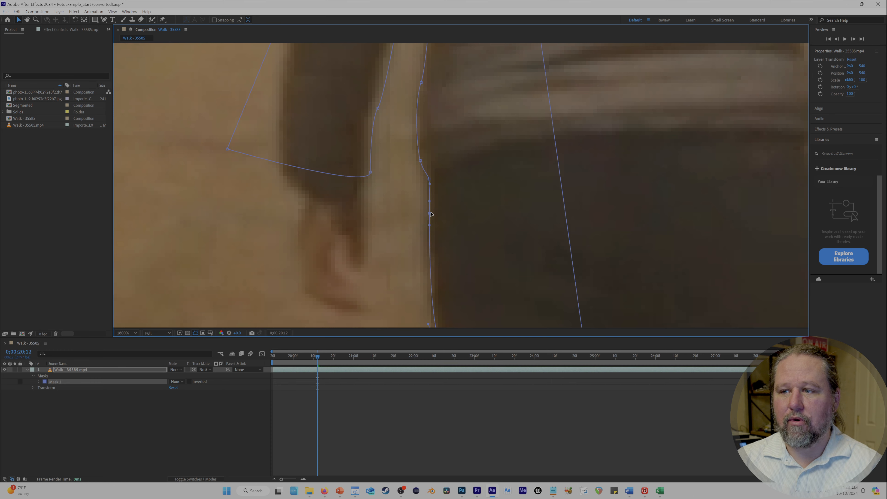
- Adjust the mask's curve at the left hip where the shirt hem meets the trousers
{"action": "left_click", "coordinate": [447, 265]}
{"action": "key", "text": "space"}
{"action": "left_click_drag", "start_coordinate": [447, 265], "coordinate": [474, 154]}
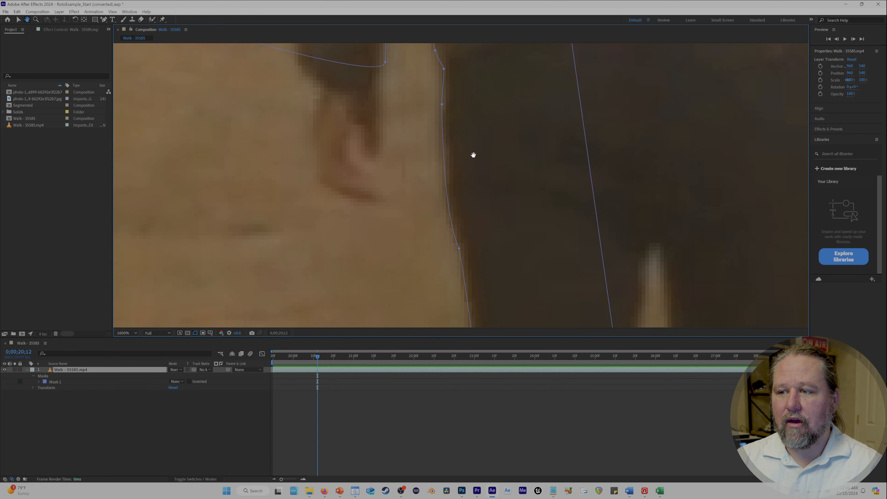
{"action": "scroll", "coordinate": [463, 237], "scroll_direction": "up", "scroll_amount": 5}
{"action": "left_click_drag", "start_coordinate": [464, 229], "coordinate": [453, 212]}
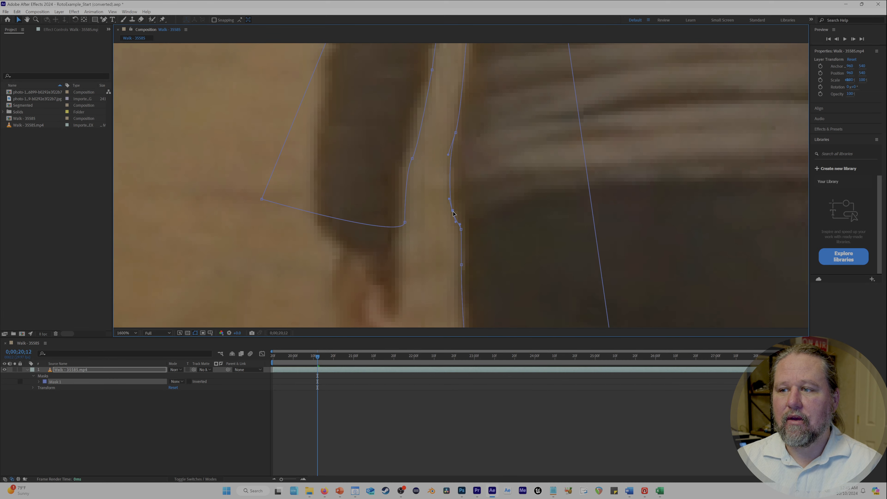
{"action": "scroll", "coordinate": [475, 200], "scroll_direction": "up", "scroll_amount": 3}
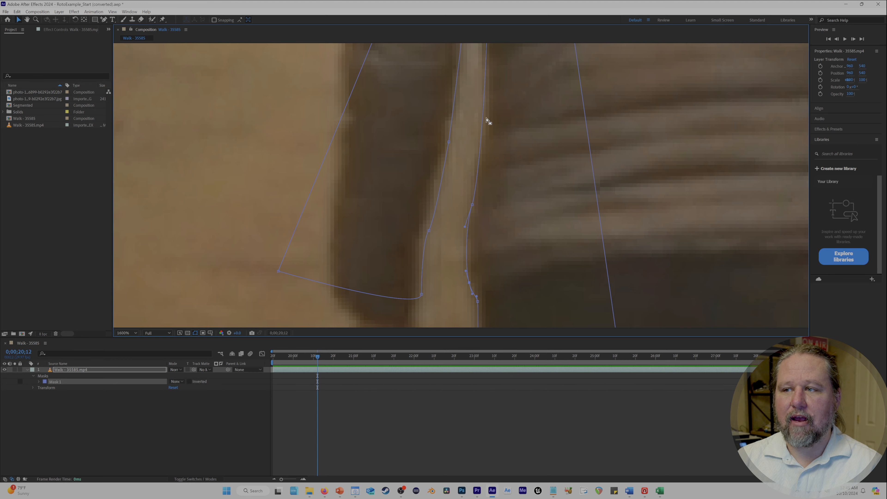
- Switch the mask's mode to Add to preview the cutout around the legs, and return it to None
{"action": "scroll", "coordinate": [502, 241], "scroll_direction": "down", "scroll_amount": 1}
{"action": "left_click_drag", "start_coordinate": [512, 254], "coordinate": [502, 151]}
{"action": "scroll", "coordinate": [488, 192], "scroll_direction": "down", "scroll_amount": 6}
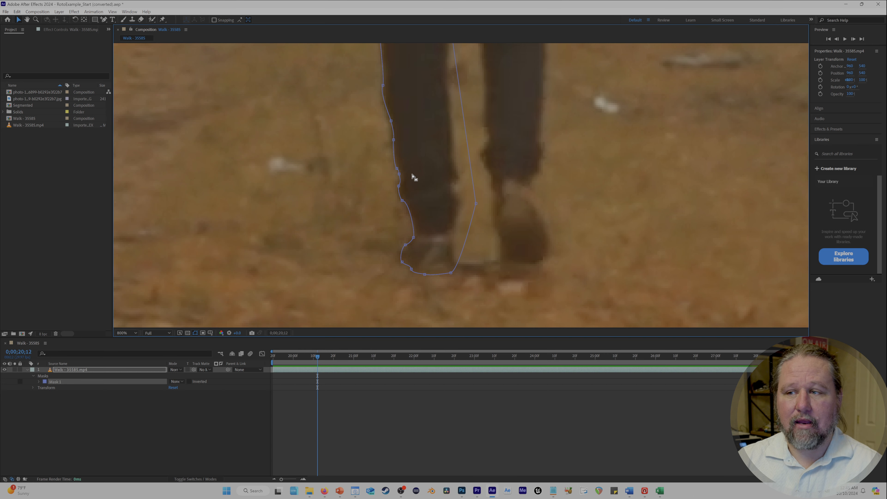
{"action": "left_click", "coordinate": [176, 382]}
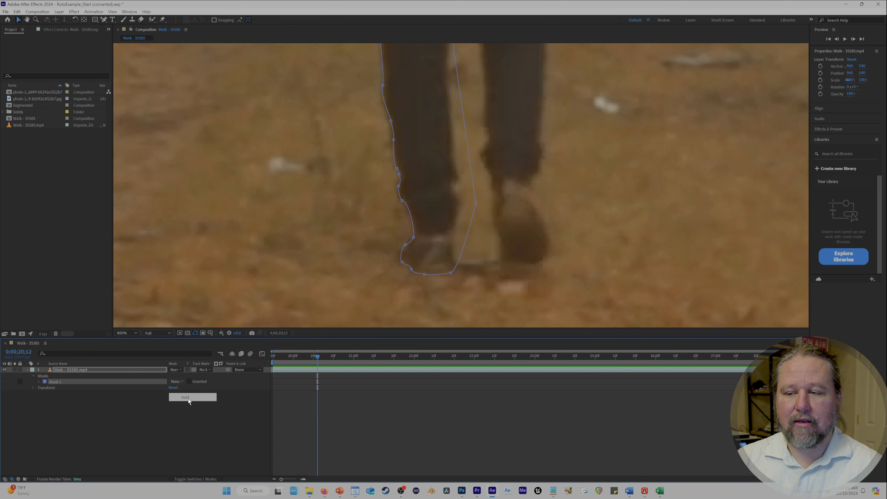
{"action": "left_click", "coordinate": [185, 397]}
{"action": "left_click", "coordinate": [176, 381]}
{"action": "left_click", "coordinate": [179, 392]}
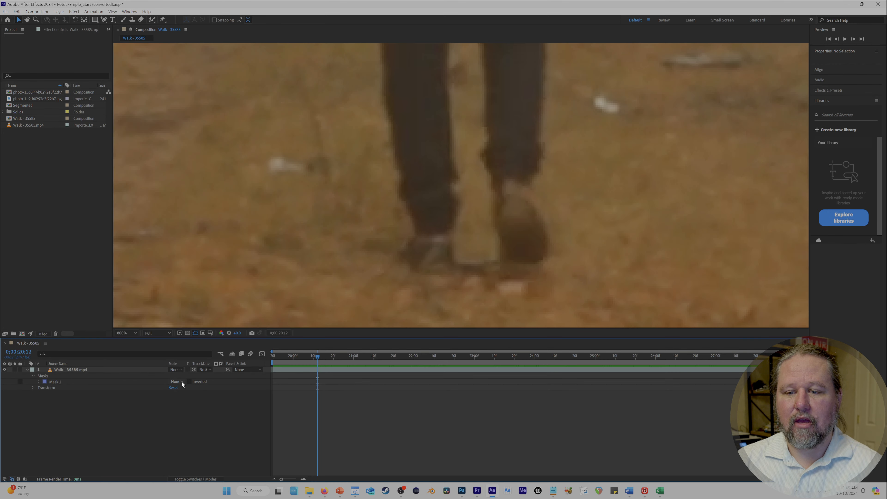